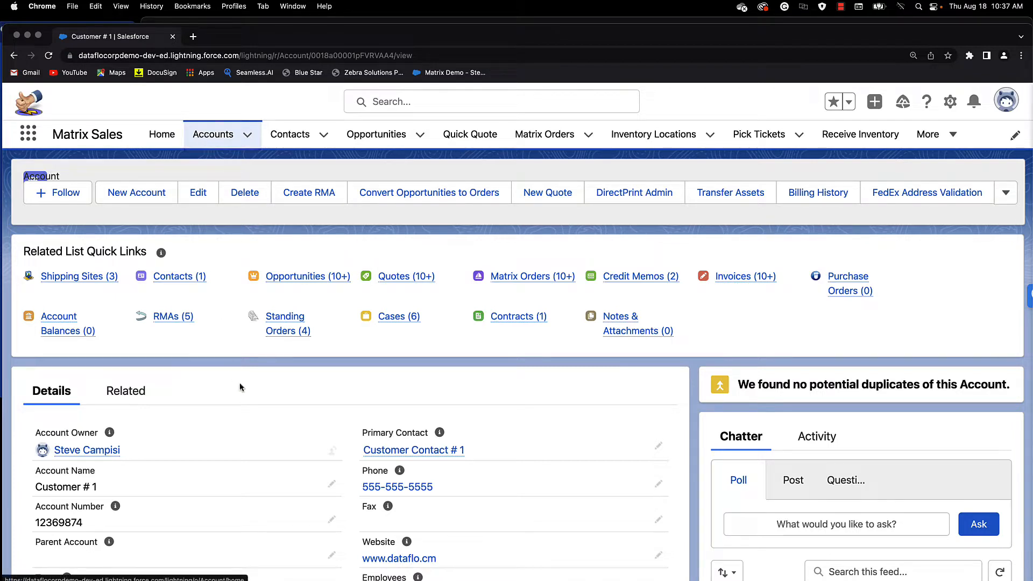
Step: Review the Customer # 1 account record, including its Matrix defaults, vendor information and account asset list
scroll(274, 412, "down", 5)
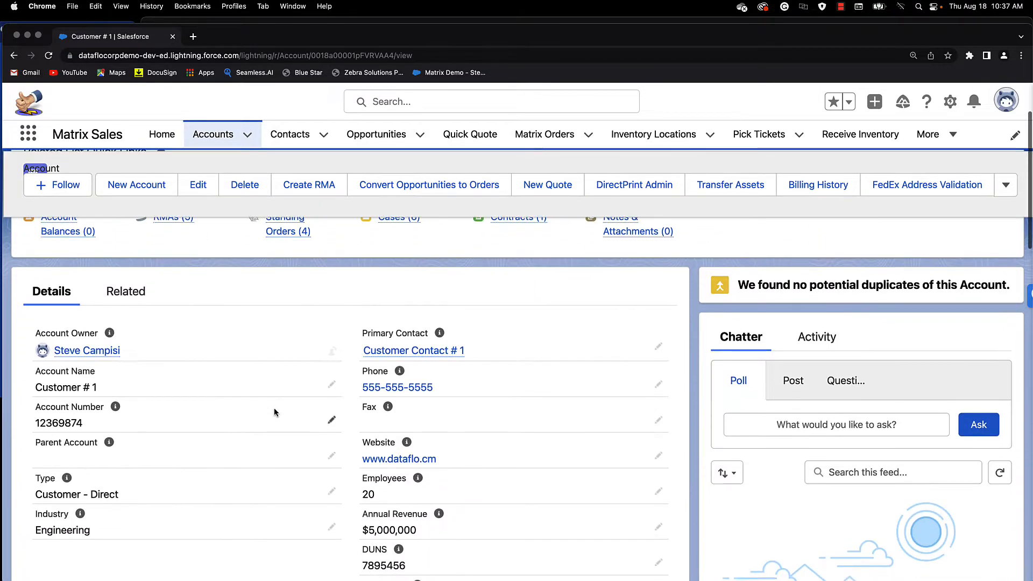
scroll(275, 412, "down", 5)
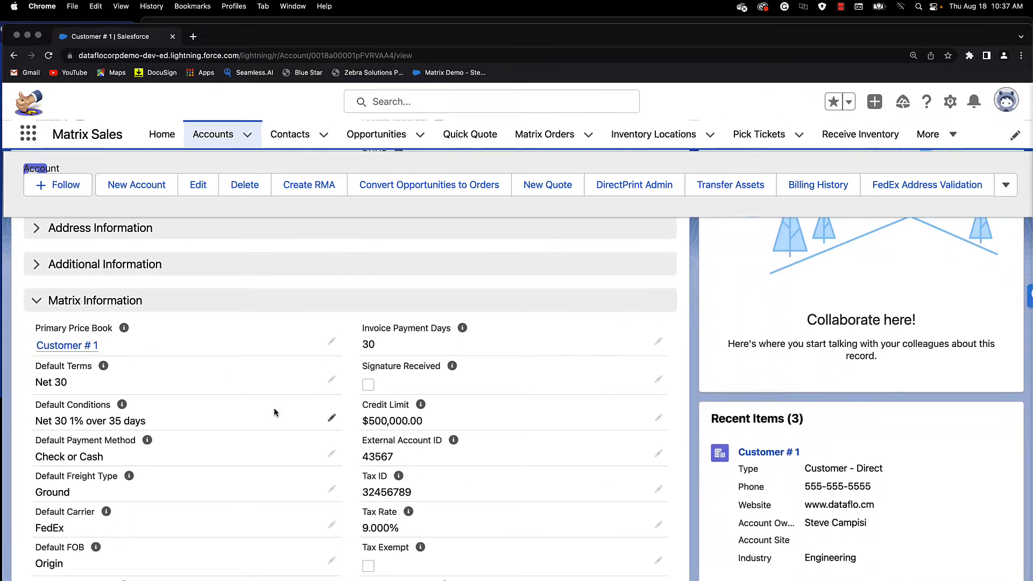
scroll(275, 412, "down", 1)
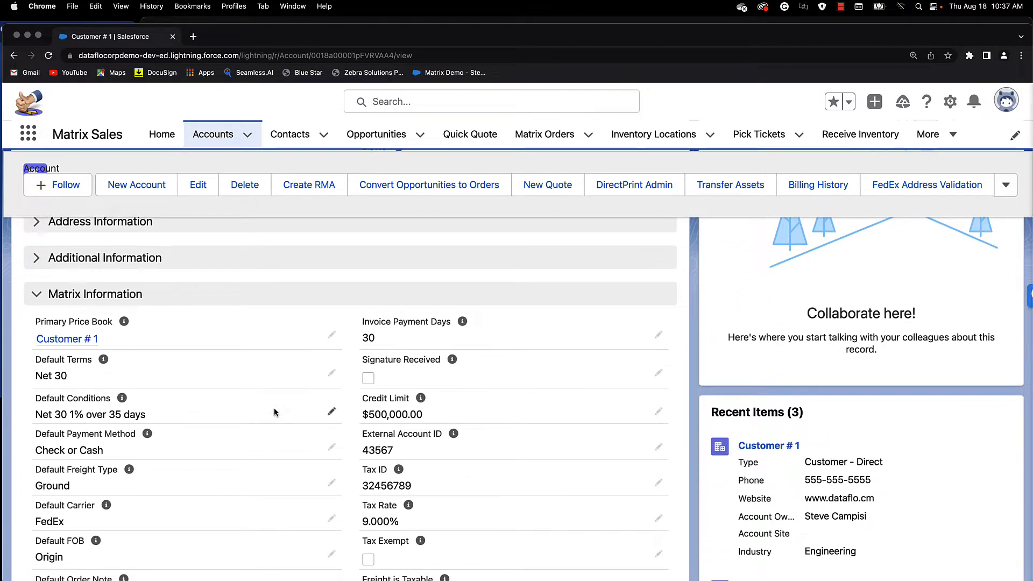
scroll(274, 412, "down", 2)
scroll(274, 412, "down", 1)
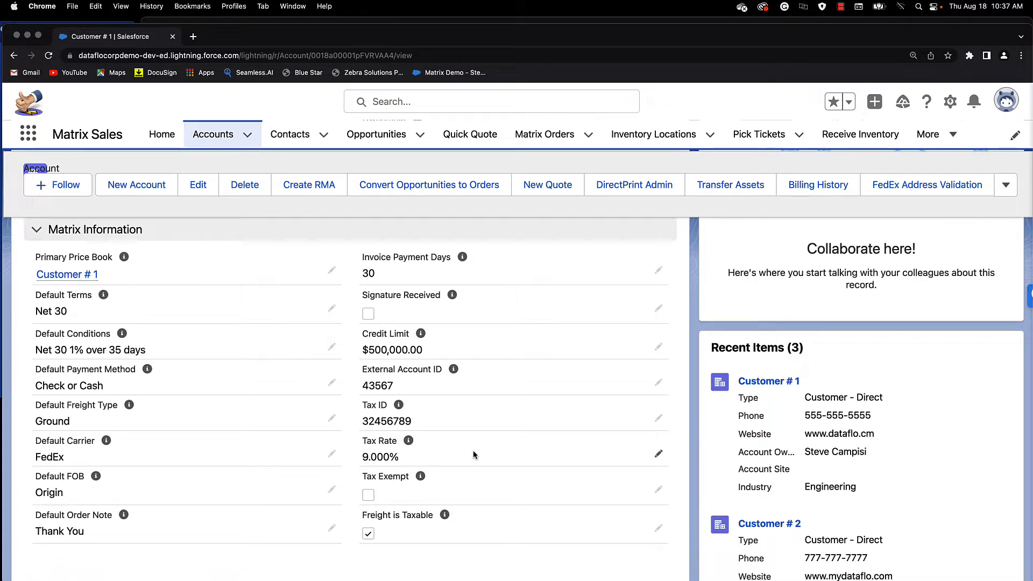
scroll(473, 455, "down", 3)
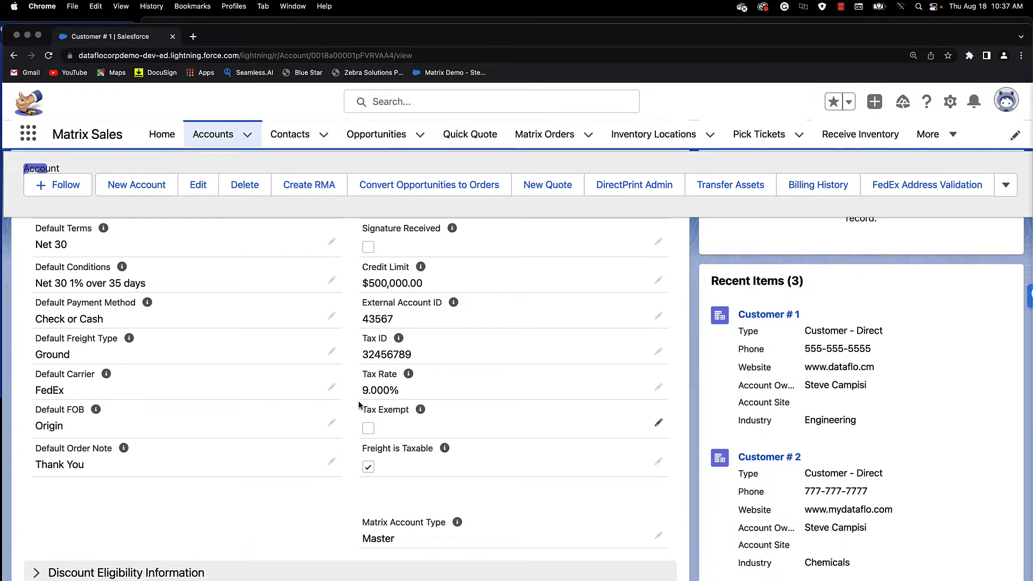
scroll(393, 392, "down", 3)
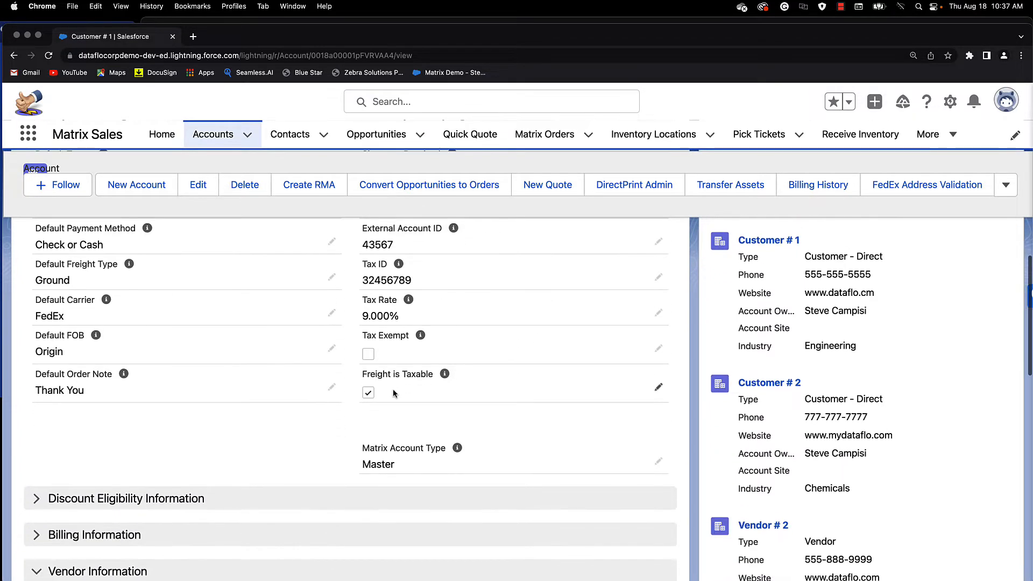
scroll(393, 392, "down", 2)
scroll(393, 392, "down", 15)
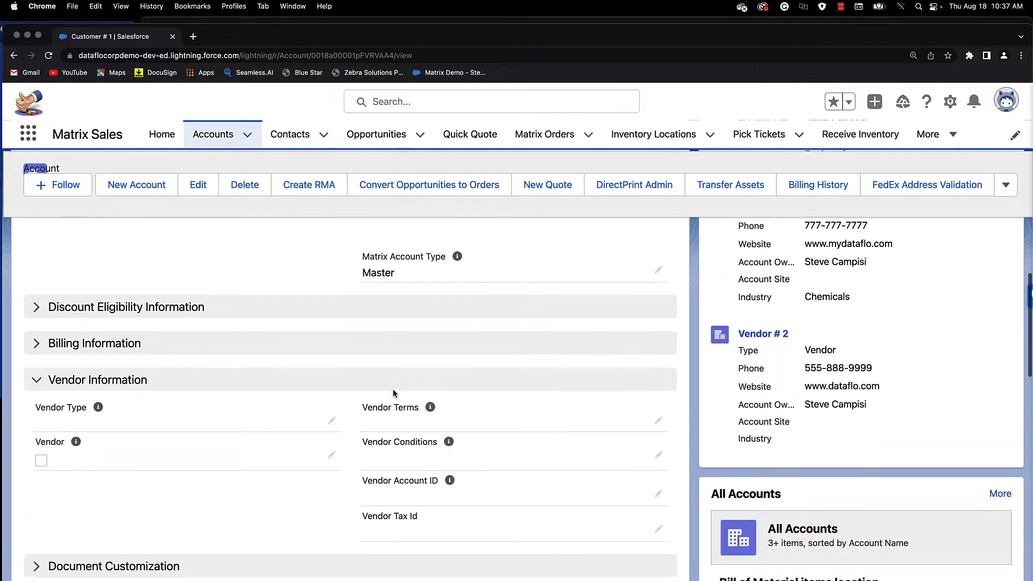
scroll(393, 389, "down", 1)
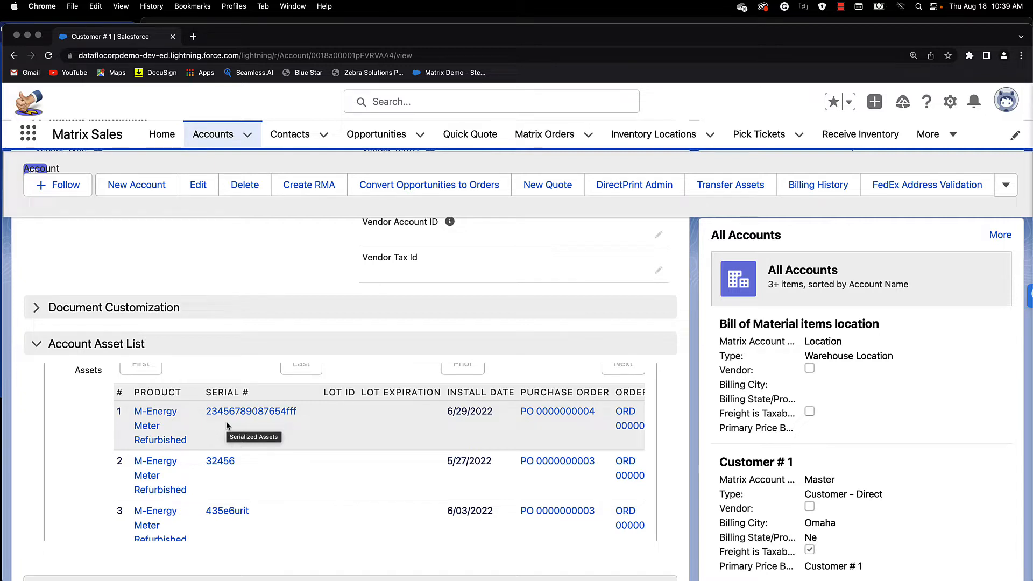
scroll(577, 307, "up", 10)
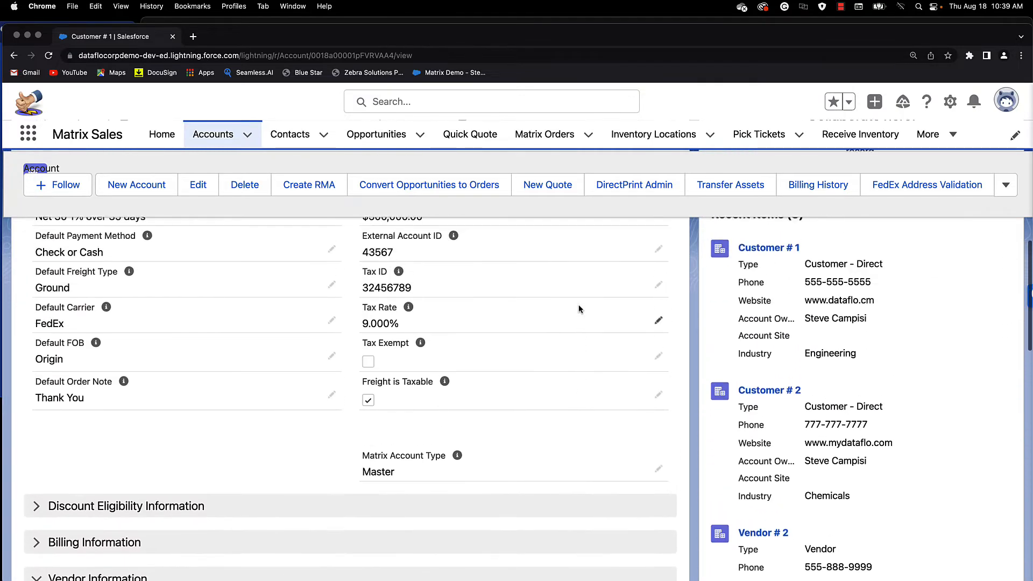
scroll(579, 309, "up", 15)
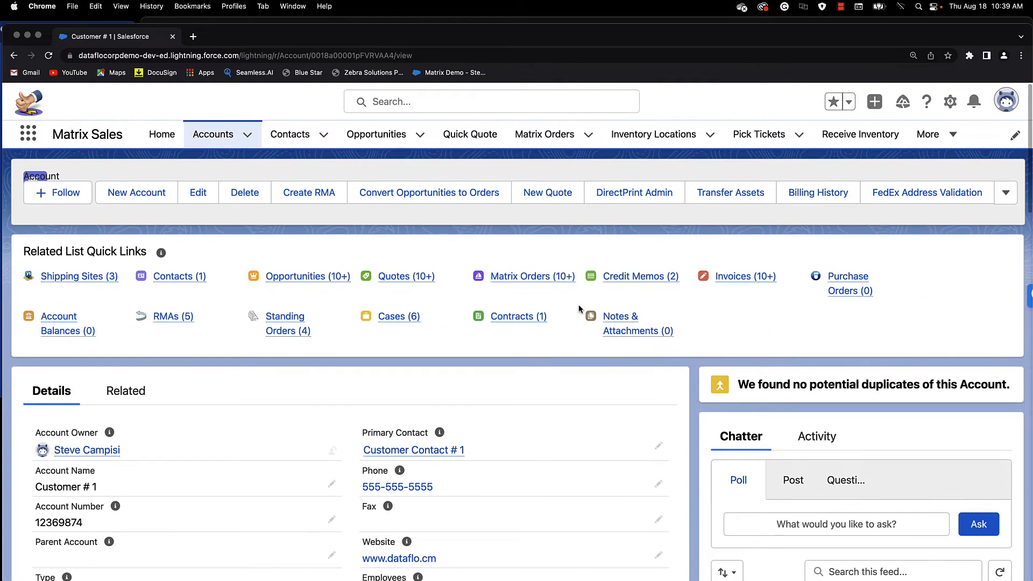
Step: Start a new opportunity for the Customer # 1 account with close date 8/18/2022 and stage Value Proposition
mouse_move(297, 279)
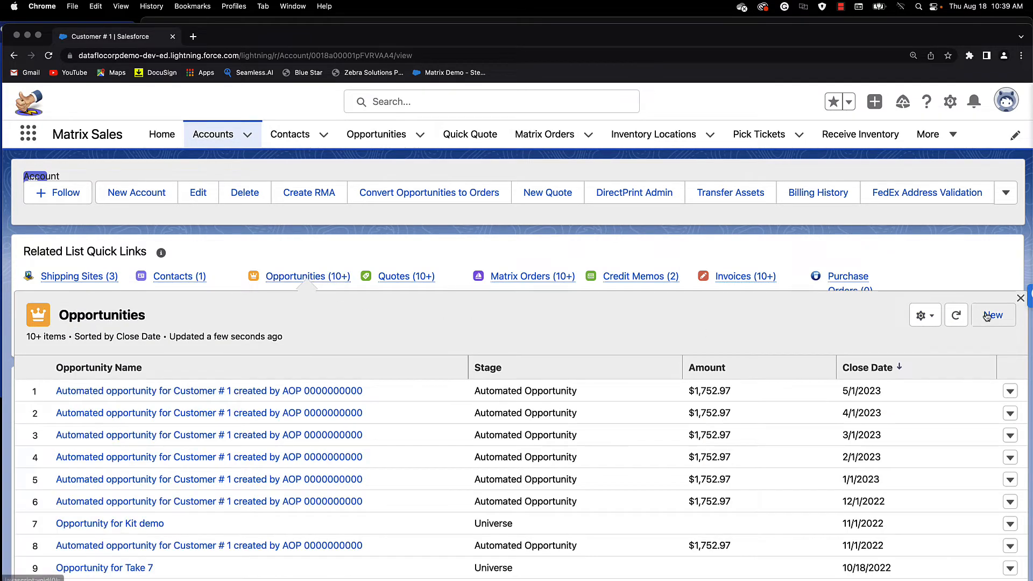
left_click(986, 316)
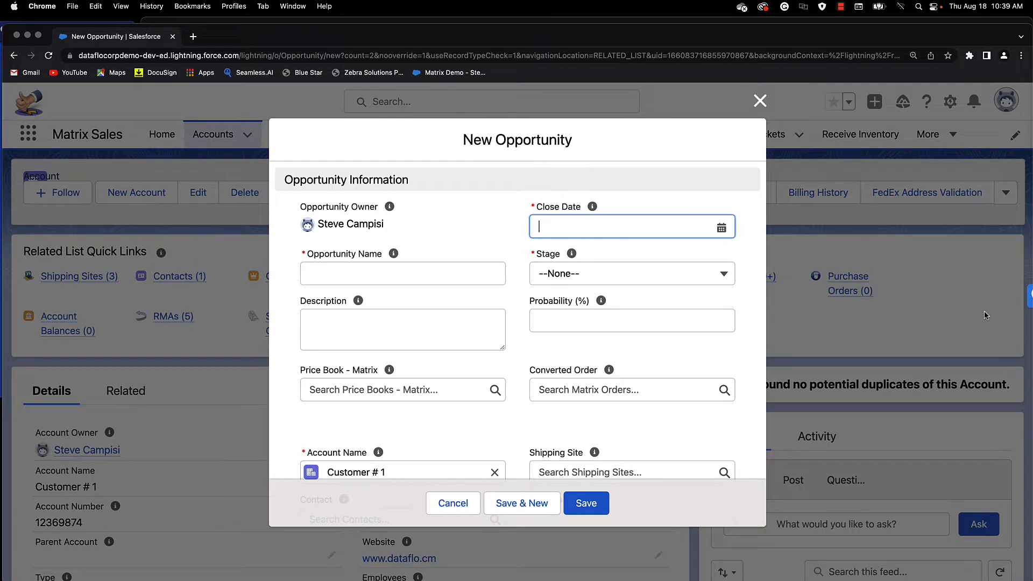
left_click(721, 228)
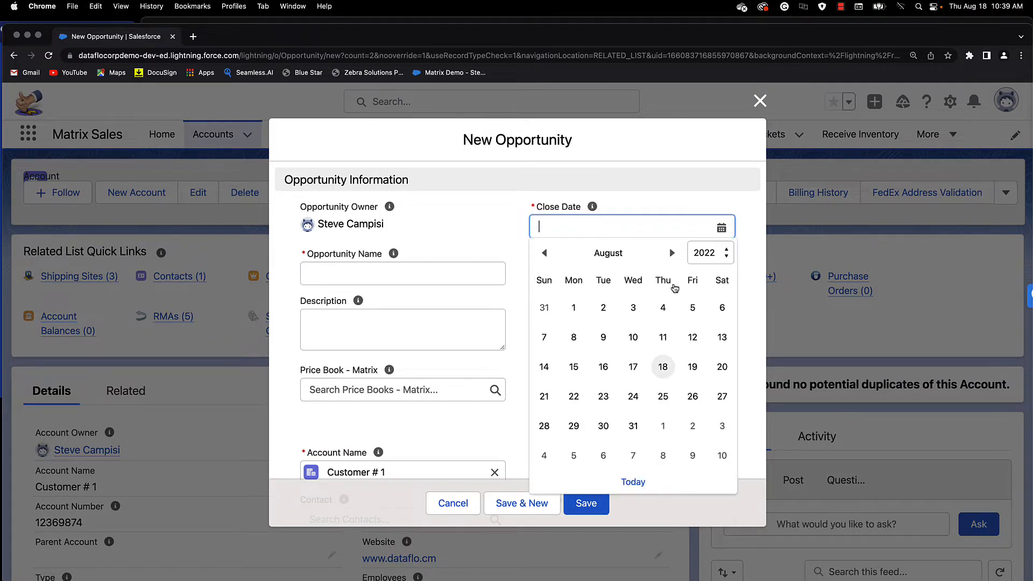
left_click(662, 366)
left_click(630, 284)
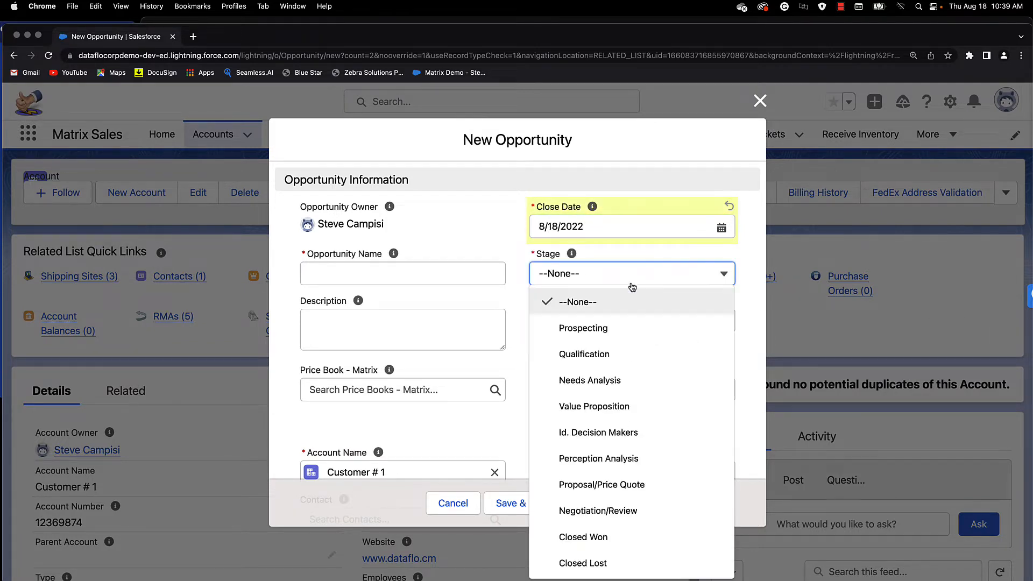
left_click(671, 405)
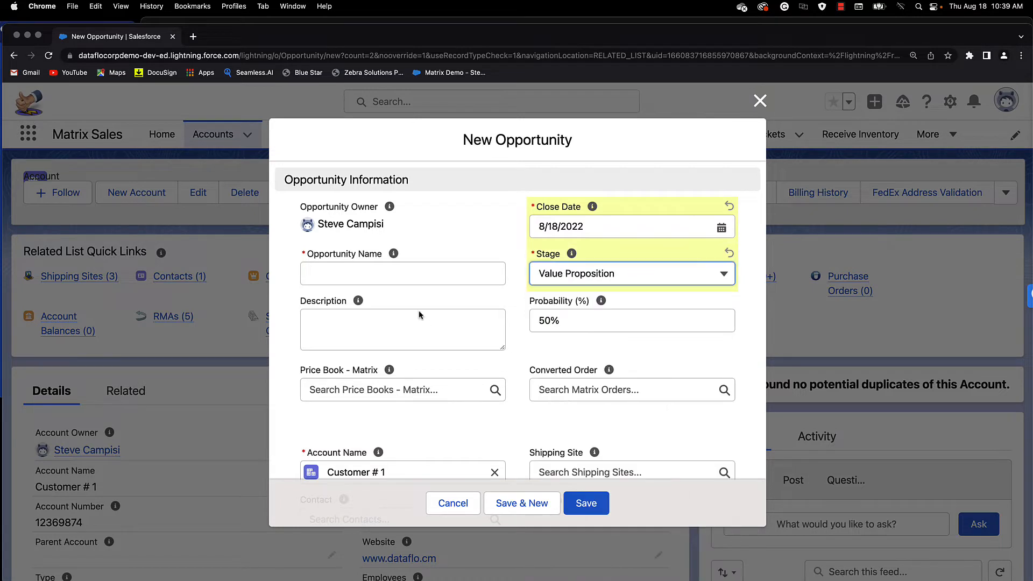
Step: Name the opportunity "My new OPP" and save it
left_click(411, 273)
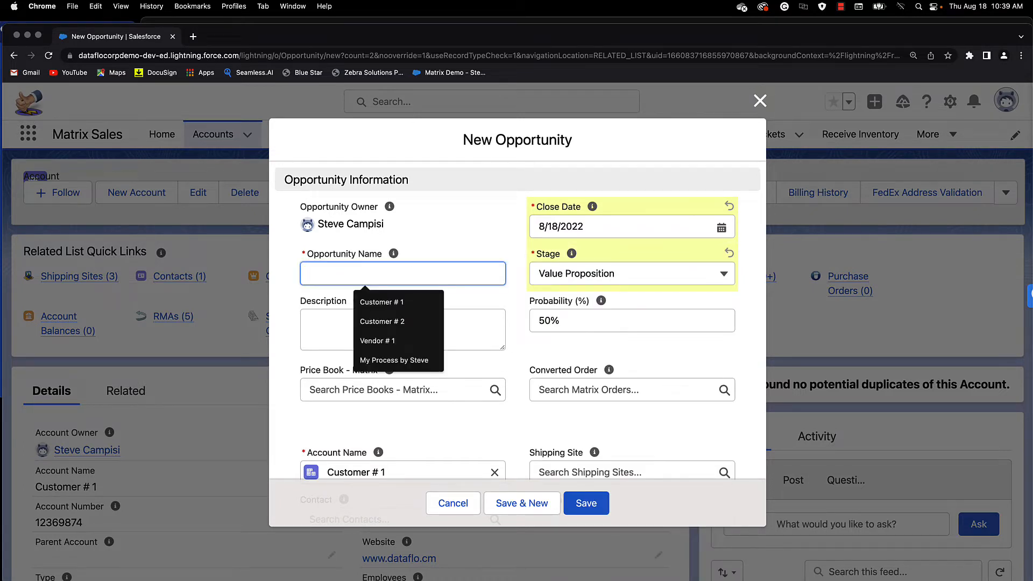
type("My new OPP")
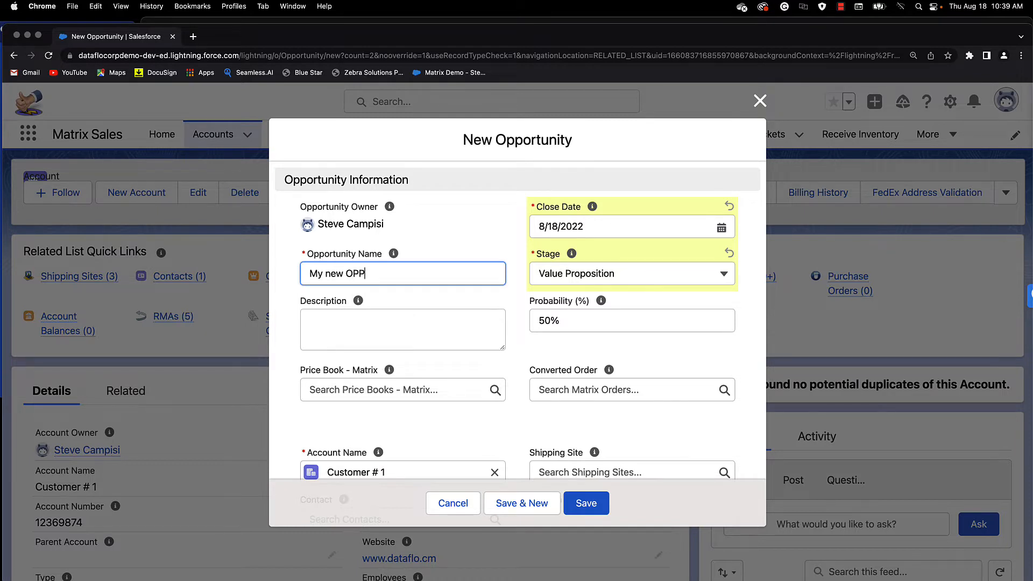
left_click(601, 509)
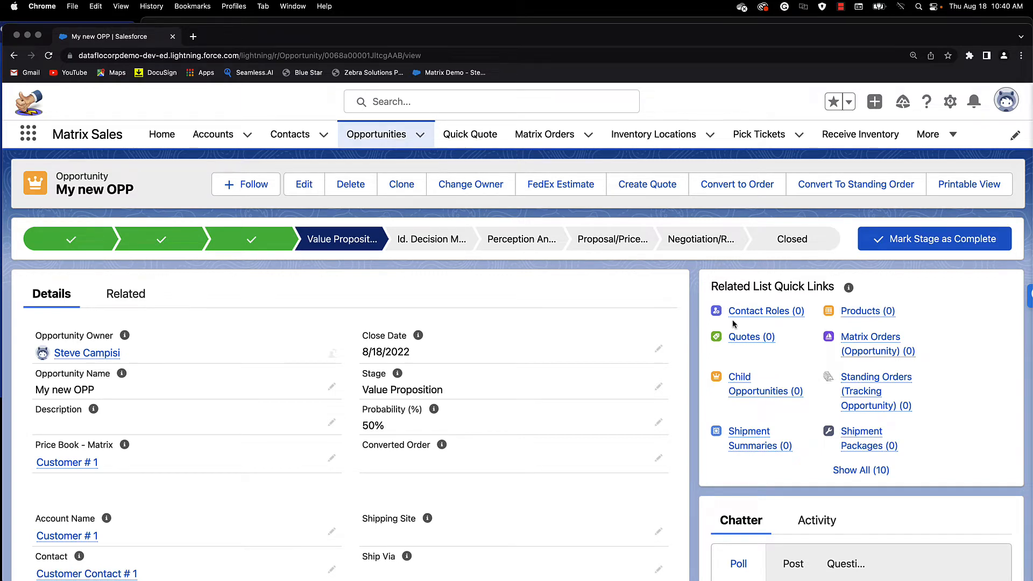
Step: Open the product selection for adding products to the opportunity
scroll(575, 349, "down", 2)
scroll(575, 349, "down", 12)
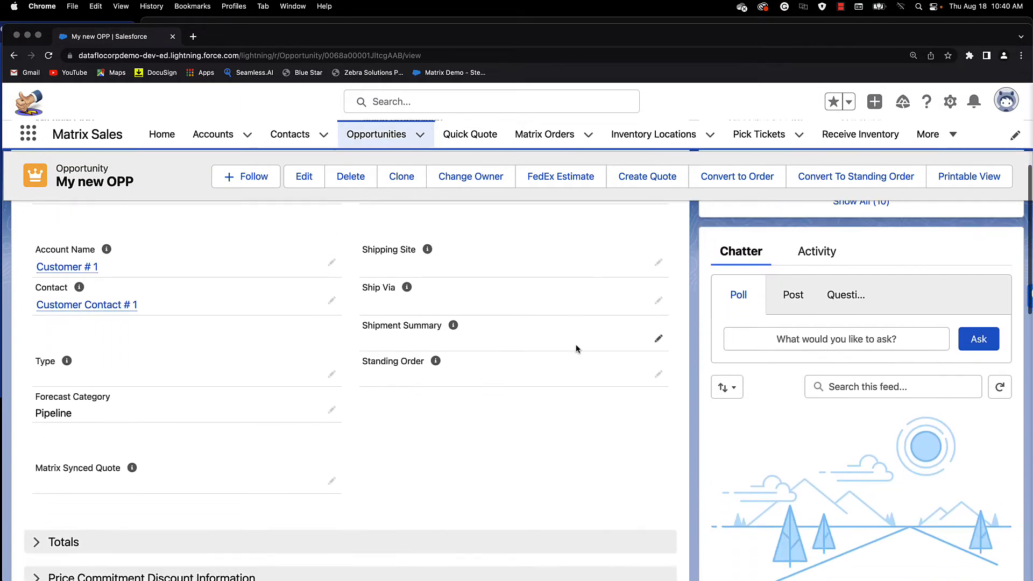
scroll(575, 349, "down", 3)
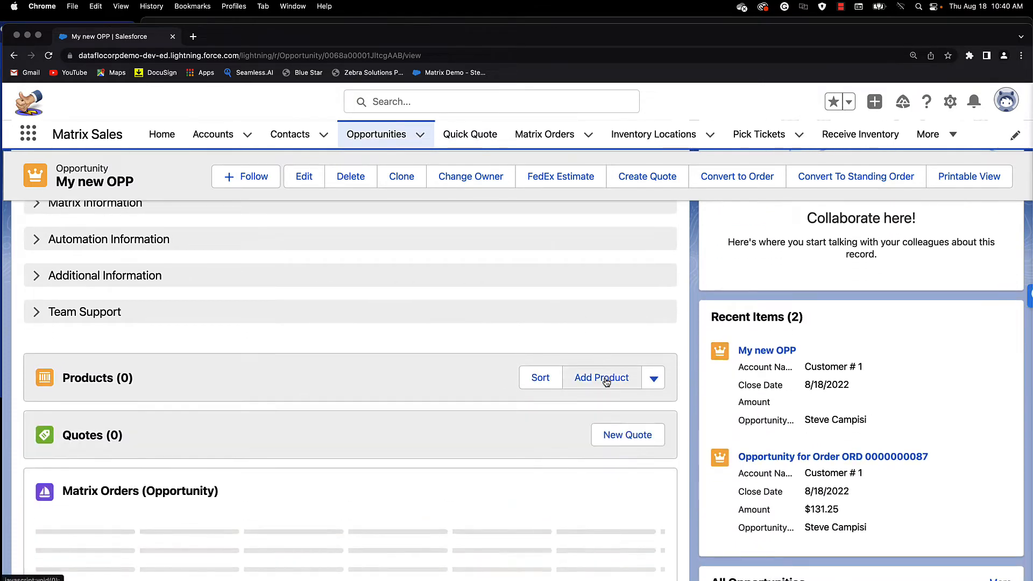
left_click(605, 377)
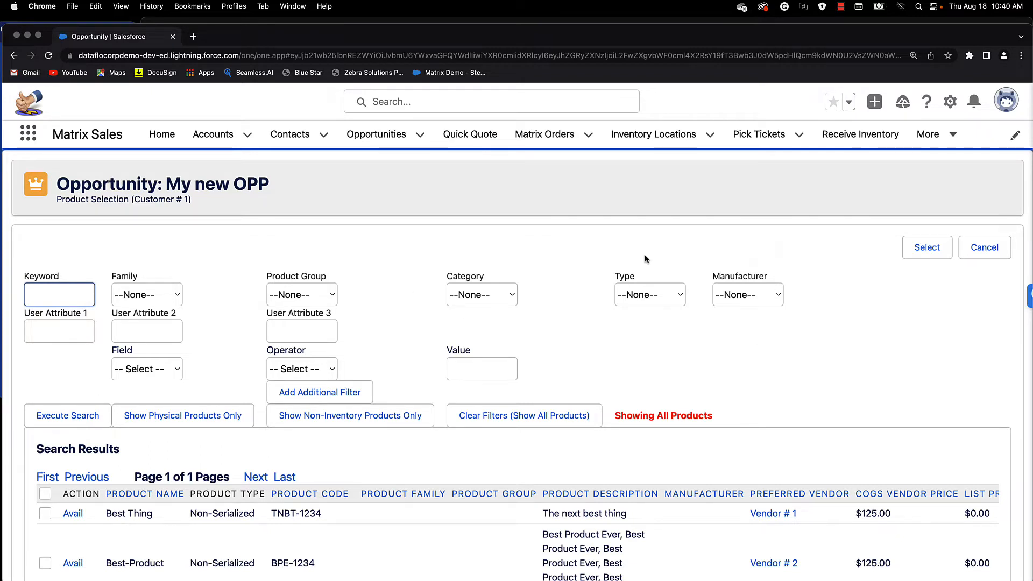
Step: Select the products Best-Product, Best Thing and M-Interlock Safety and bring them into the opportunity's product grid
scroll(627, 308, "down", 2)
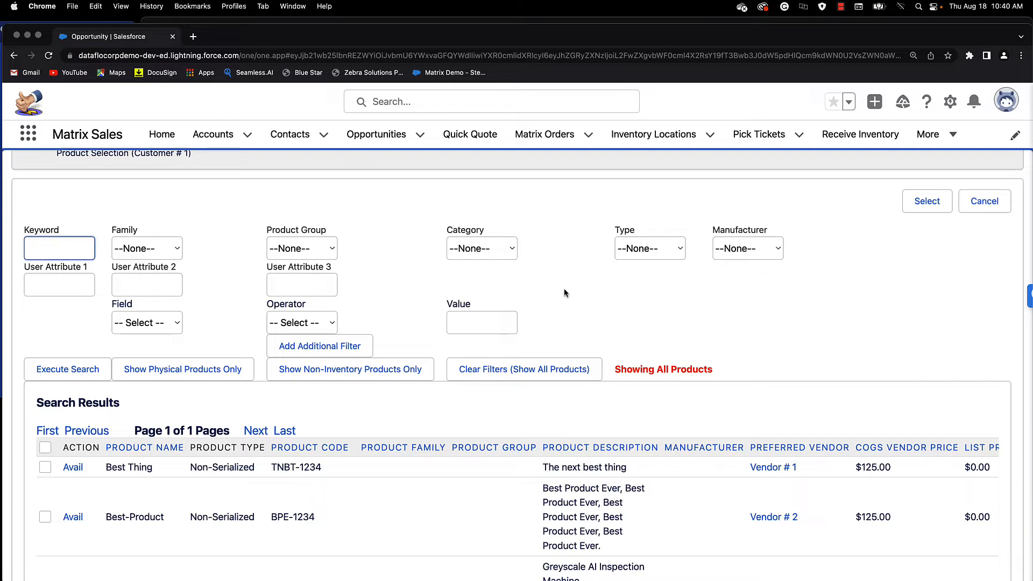
scroll(564, 290, "down", 3)
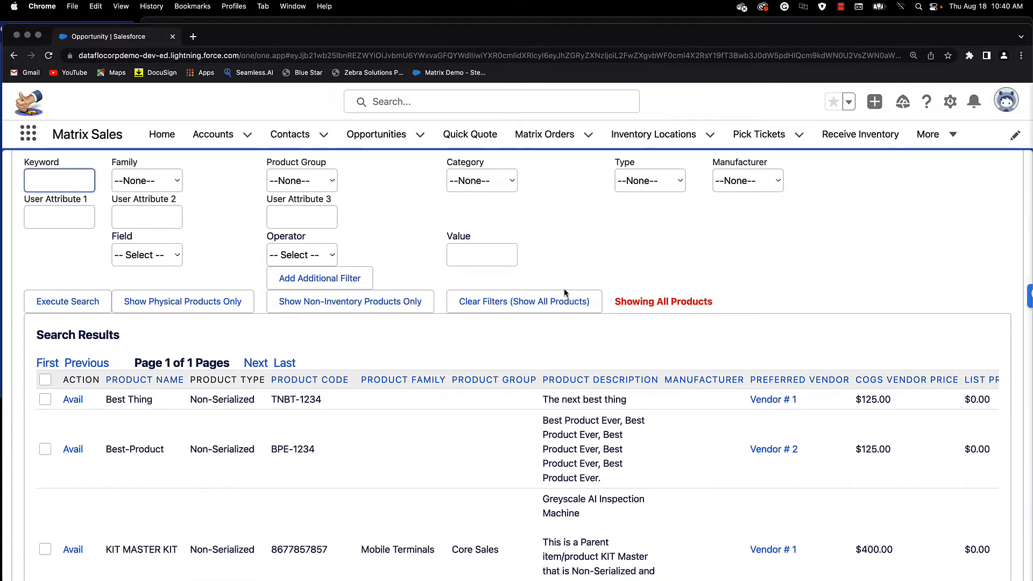
scroll(563, 292, "down", 2)
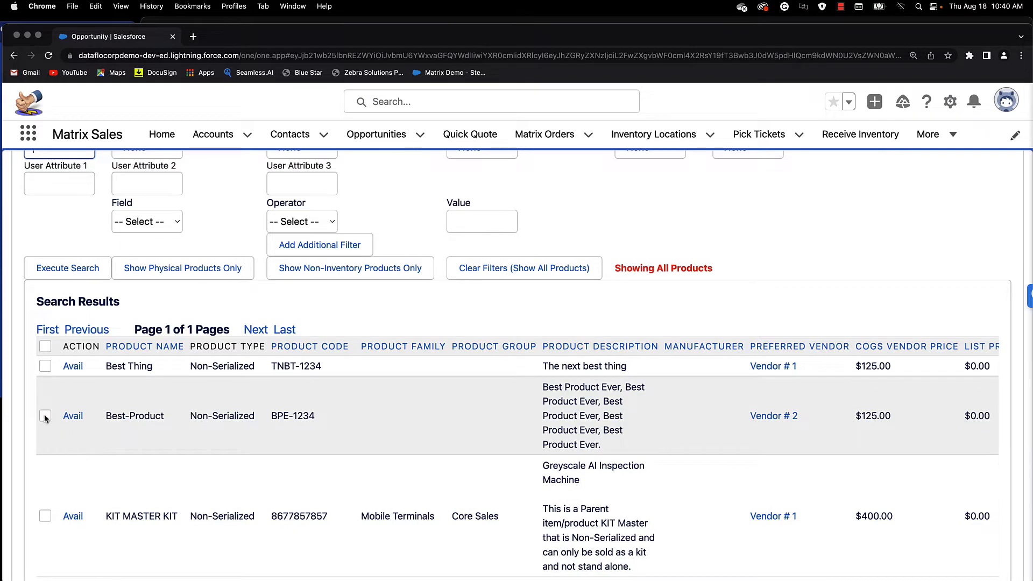
left_click(45, 416)
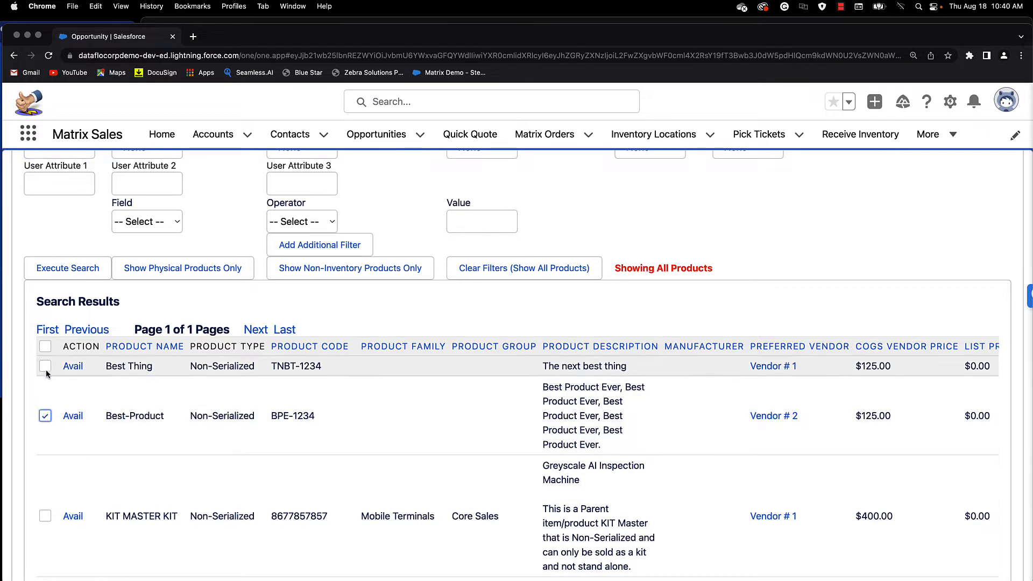
left_click(45, 366)
scroll(180, 440, "down", 1)
scroll(181, 441, "down", 5)
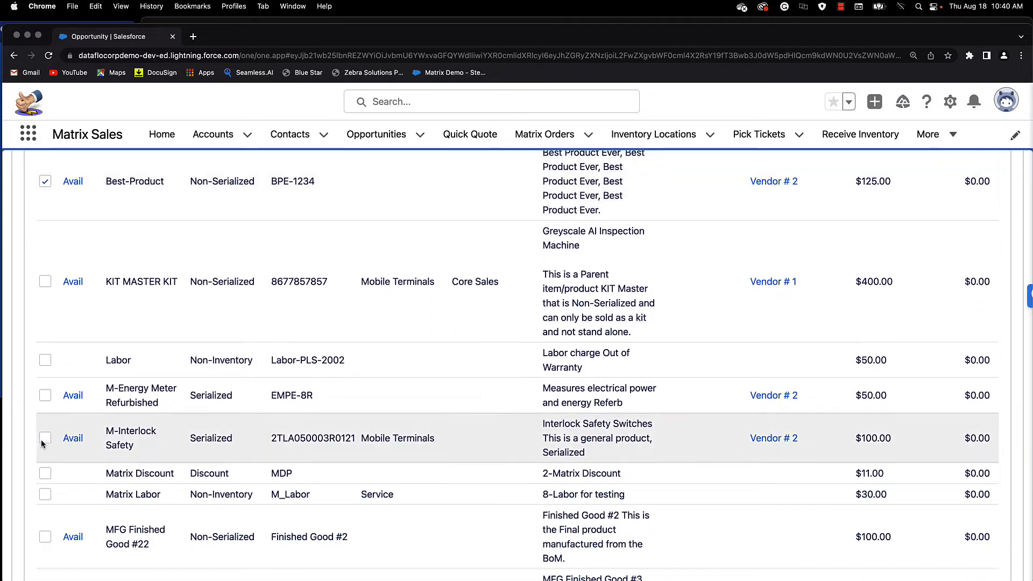
left_click(45, 438)
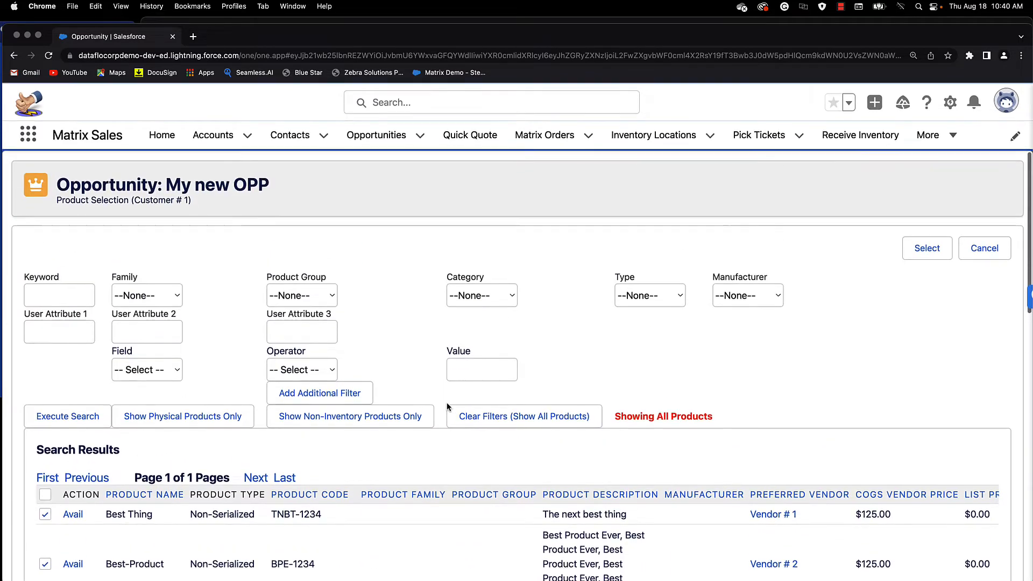
left_click(915, 255)
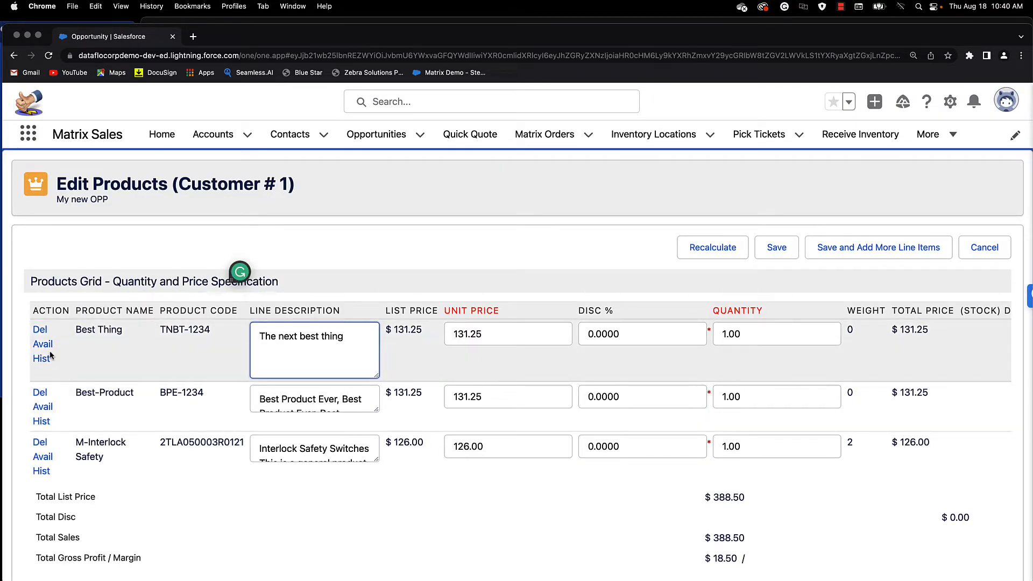
Step: Save the product line items and check them in the opportunity's Products list
left_click(47, 347)
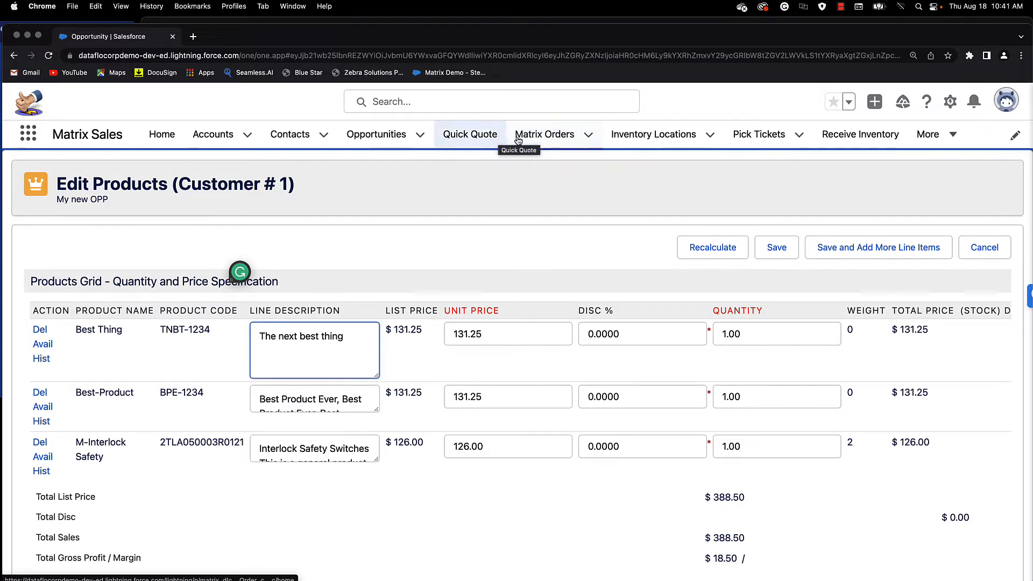
left_click(777, 247)
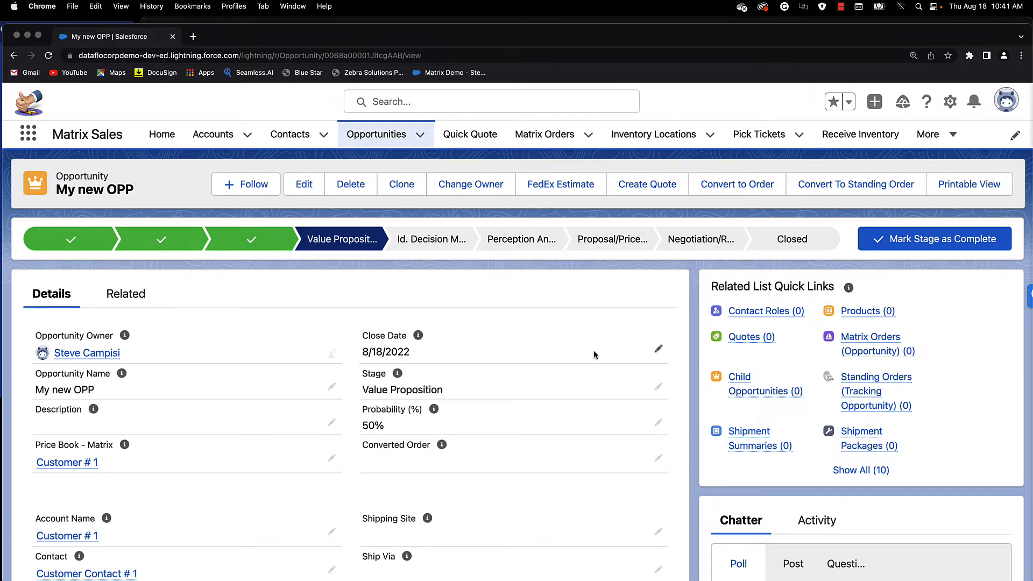
scroll(594, 355, "down", 5)
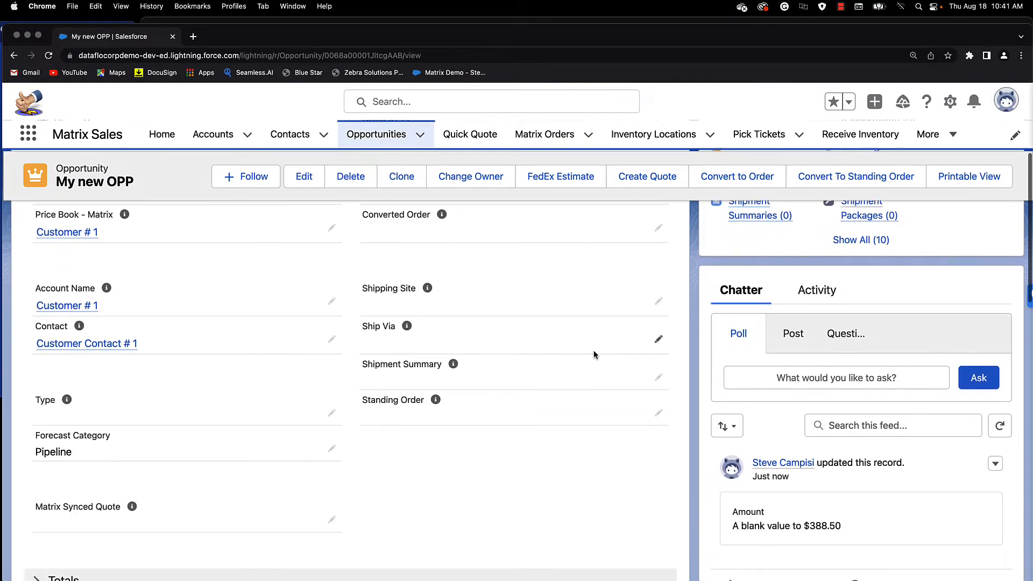
scroll(594, 355, "down", 10)
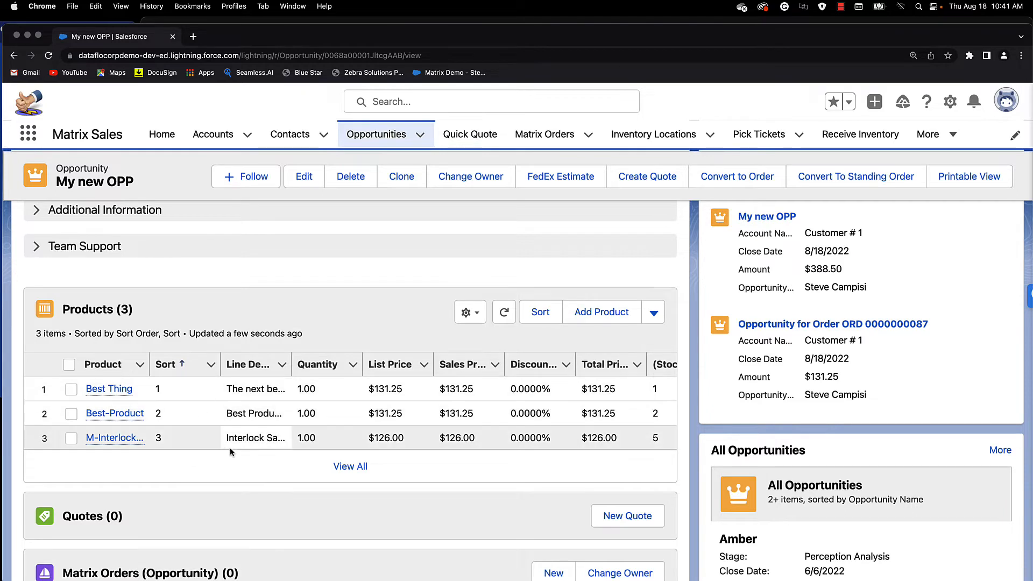
Step: Create a quote from the opportunity, name it "My New QUOTE" and save it
scroll(423, 425, "up", 6)
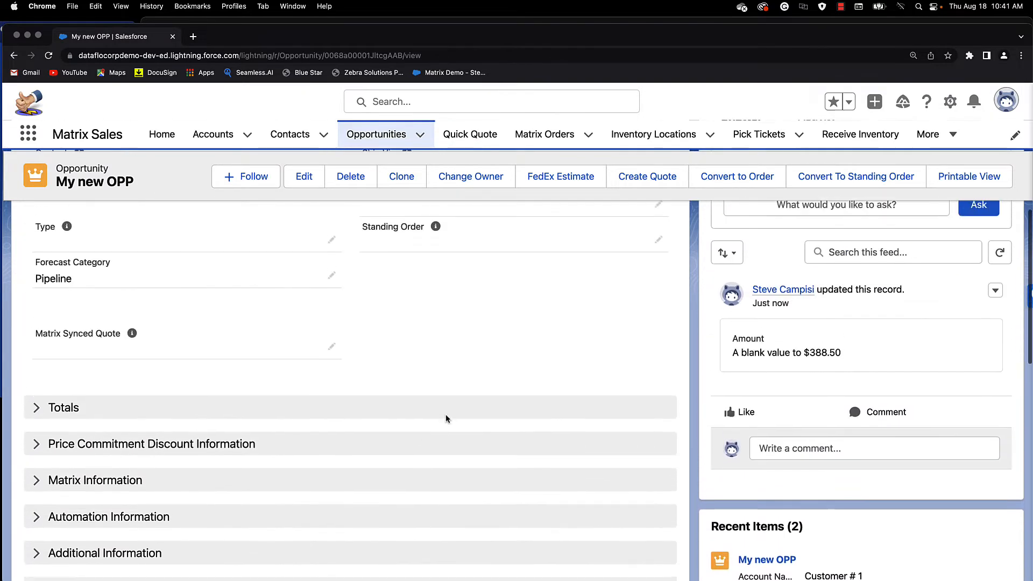
scroll(454, 345, "up", 6)
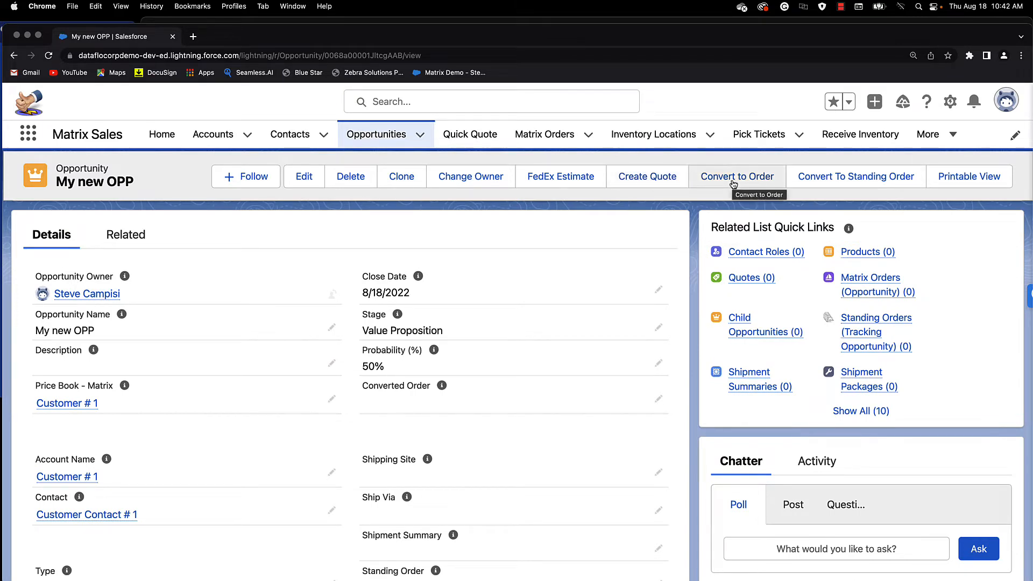
left_click(672, 180)
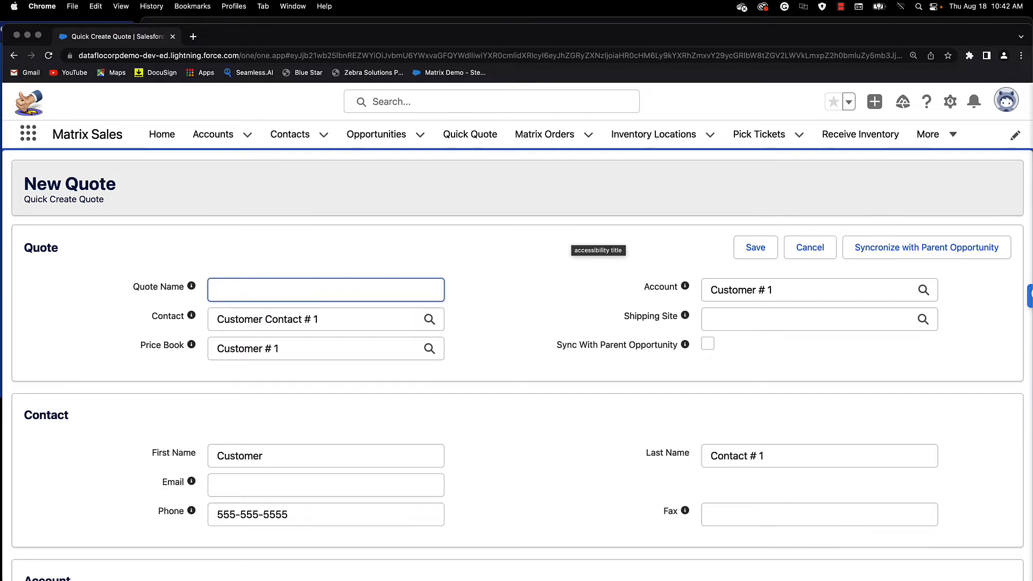
type("My New ")
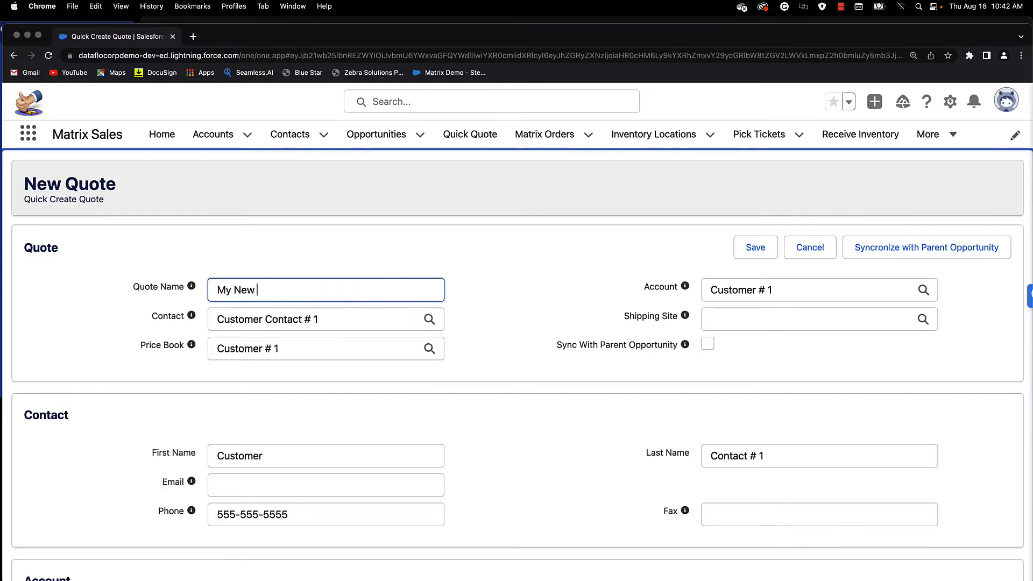
type("QUOTE")
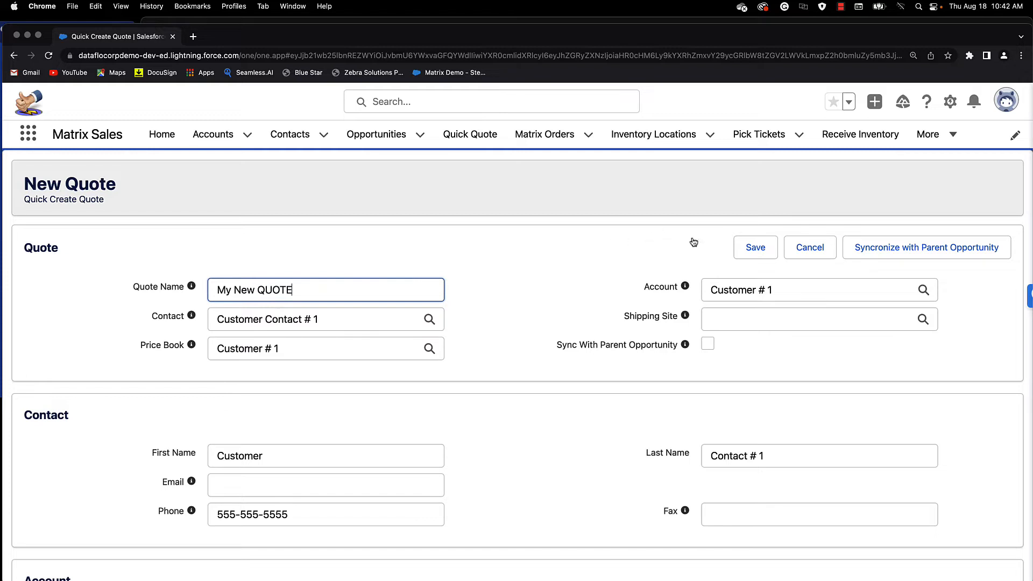
left_click(759, 256)
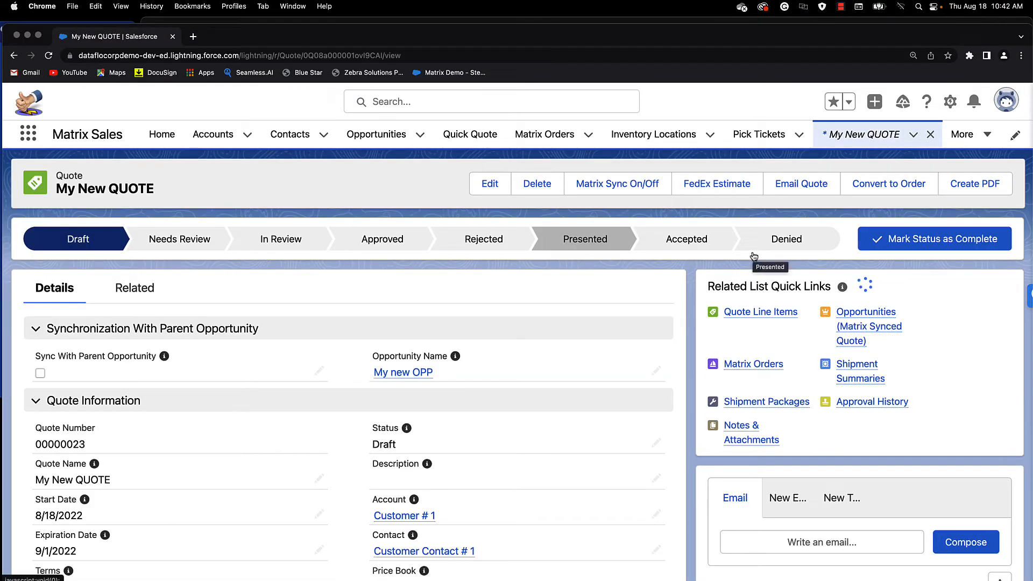
Step: Synchronize the quote with its parent opportunity and preview its quote line items
left_click(620, 191)
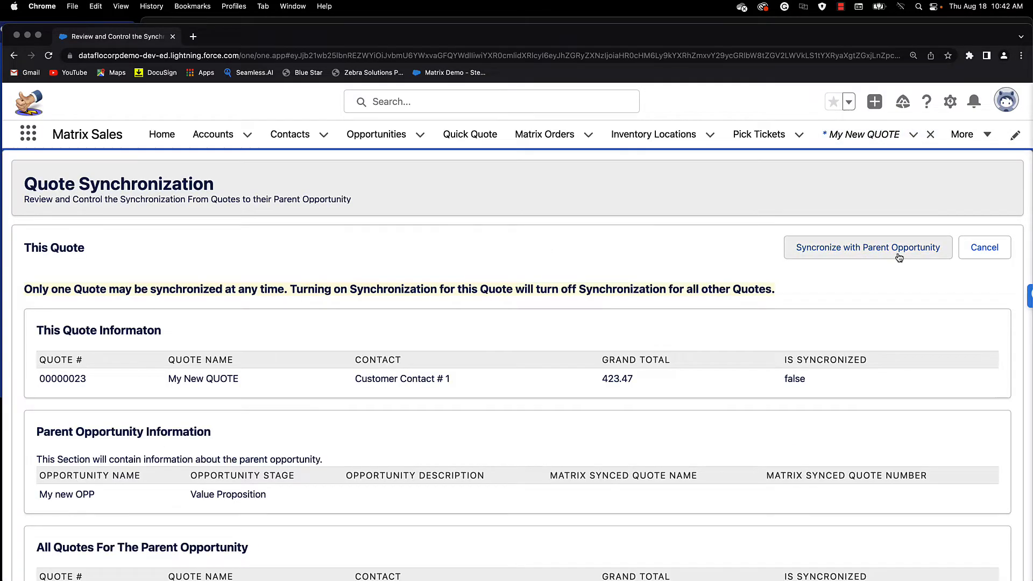
left_click(882, 256)
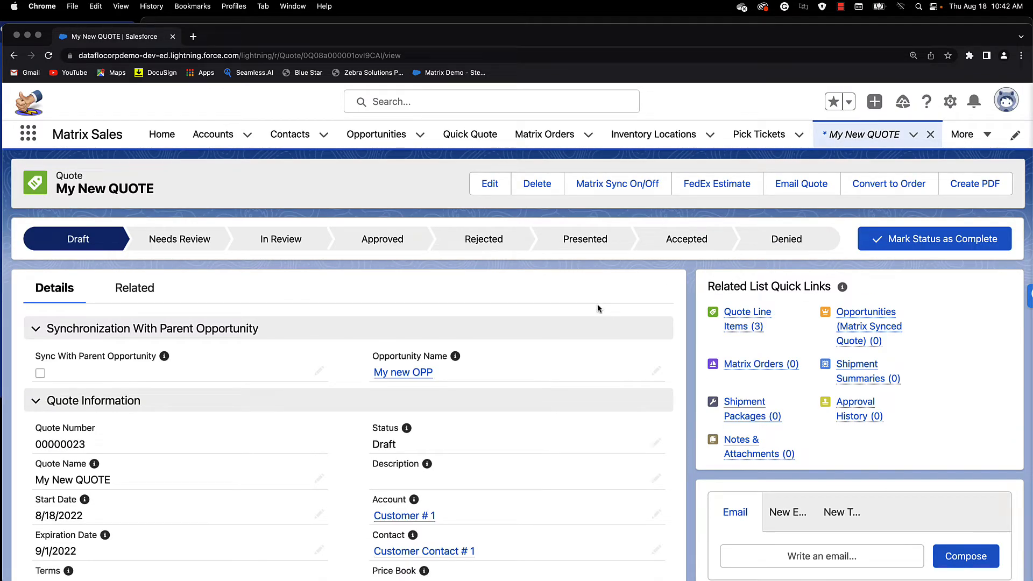
mouse_move(742, 321)
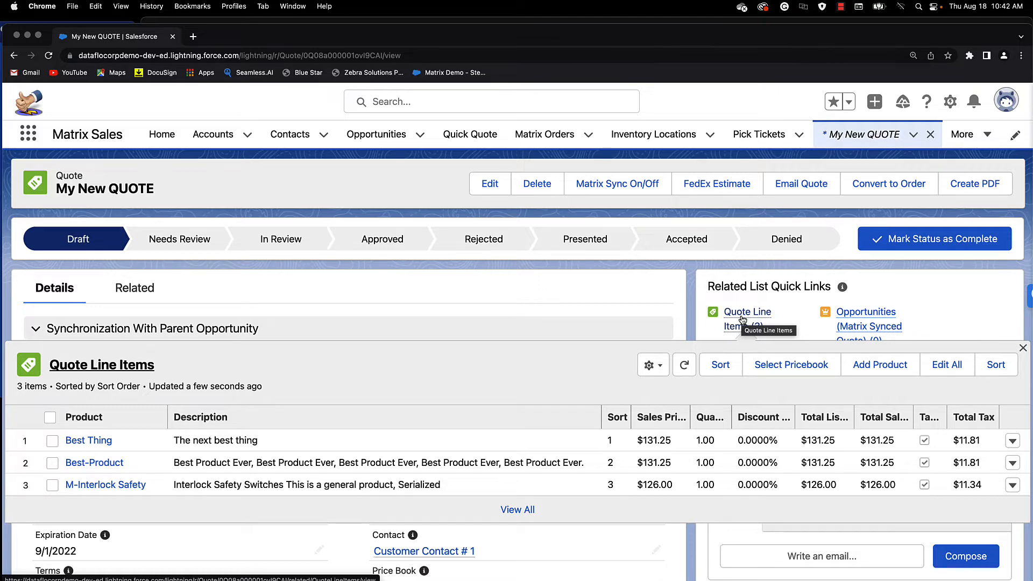
Step: With the quote's Accepted stage selected, convert the quote to an order and commit the order
left_click(686, 239)
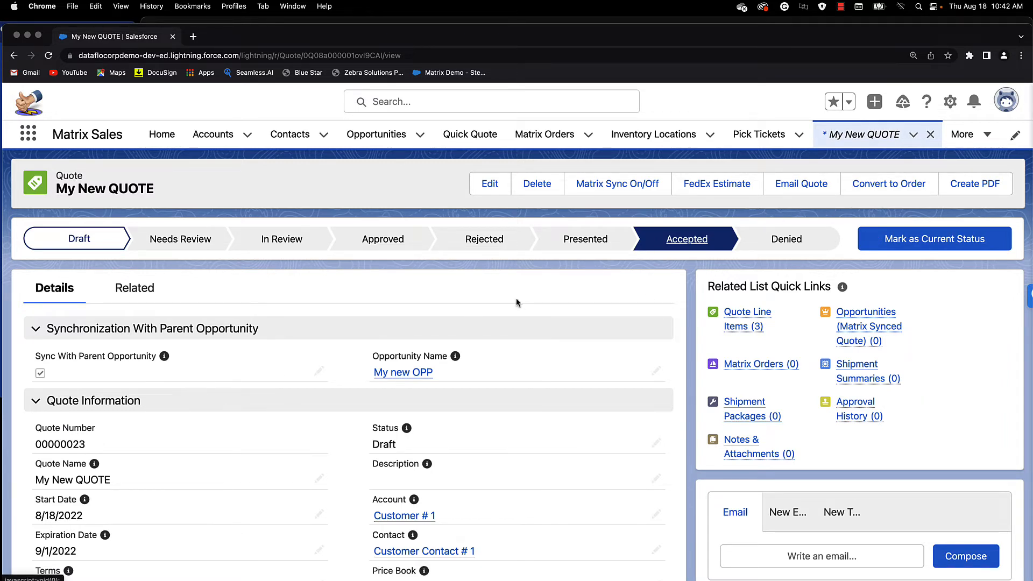
left_click(887, 184)
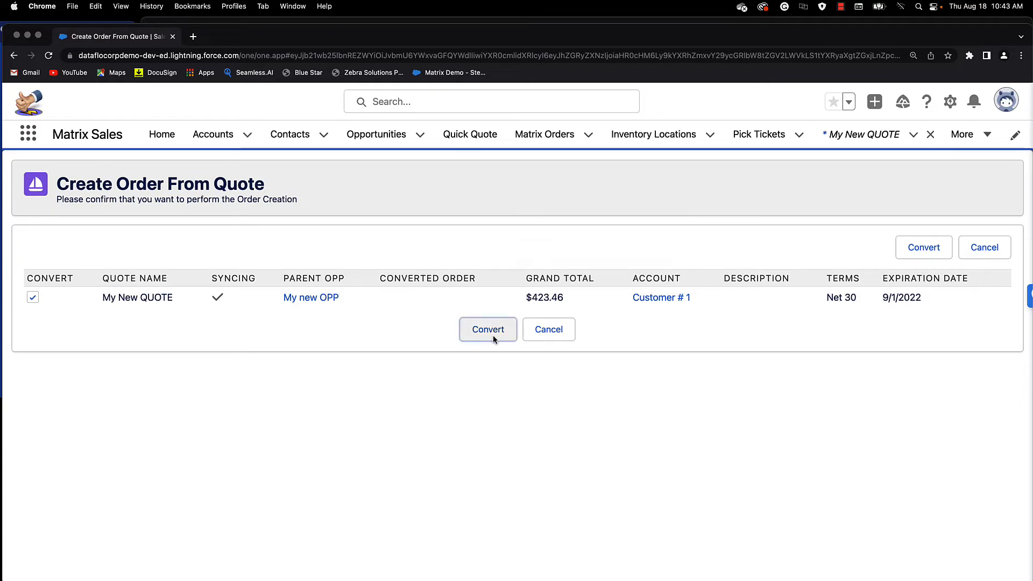
left_click(493, 334)
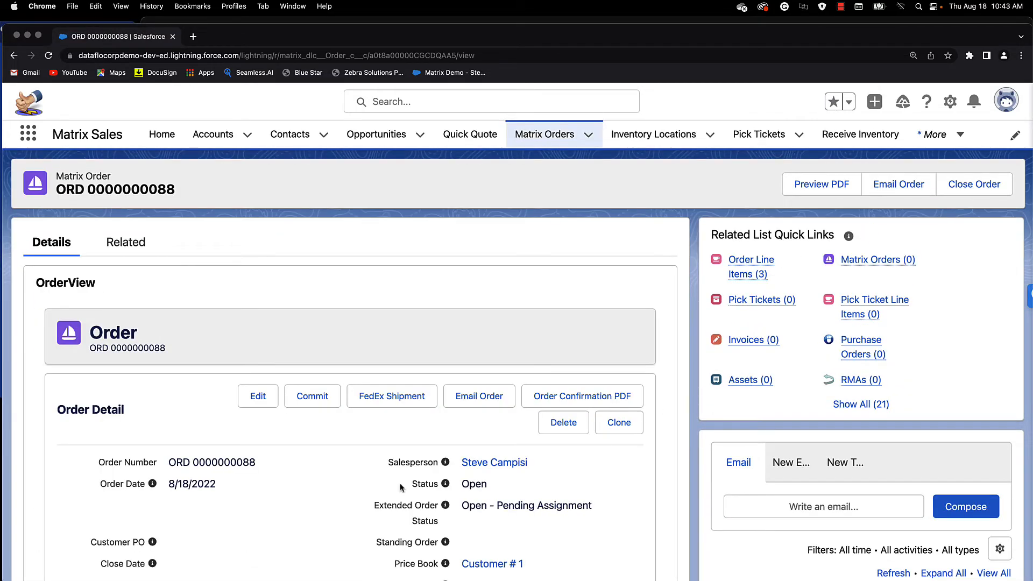
left_click(311, 397)
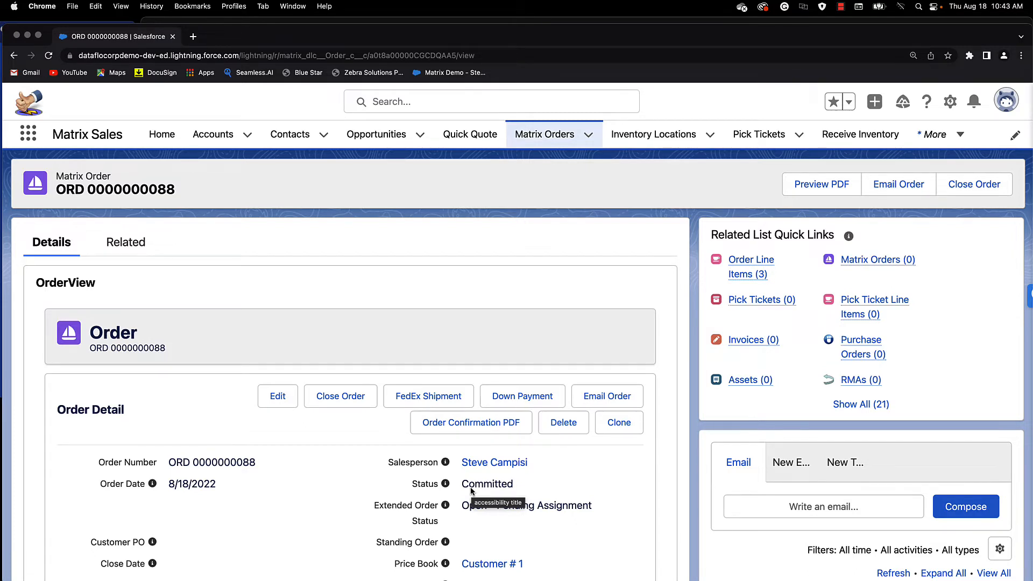
Step: Review the committed order's account information, totals and shipping information
scroll(470, 490, "down", 5)
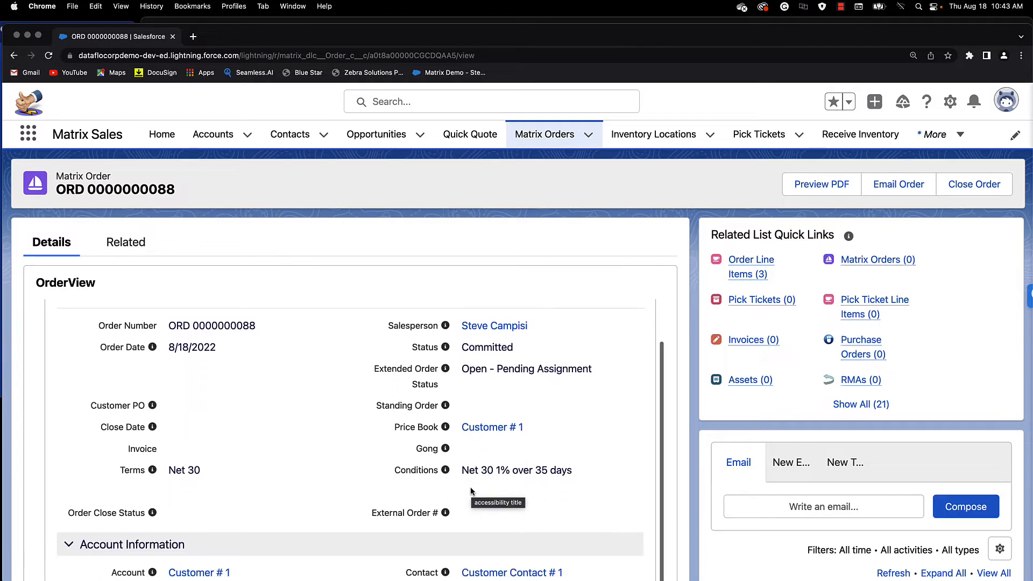
scroll(470, 487, "down", 2)
scroll(470, 486, "up", 3)
scroll(470, 486, "down", 5)
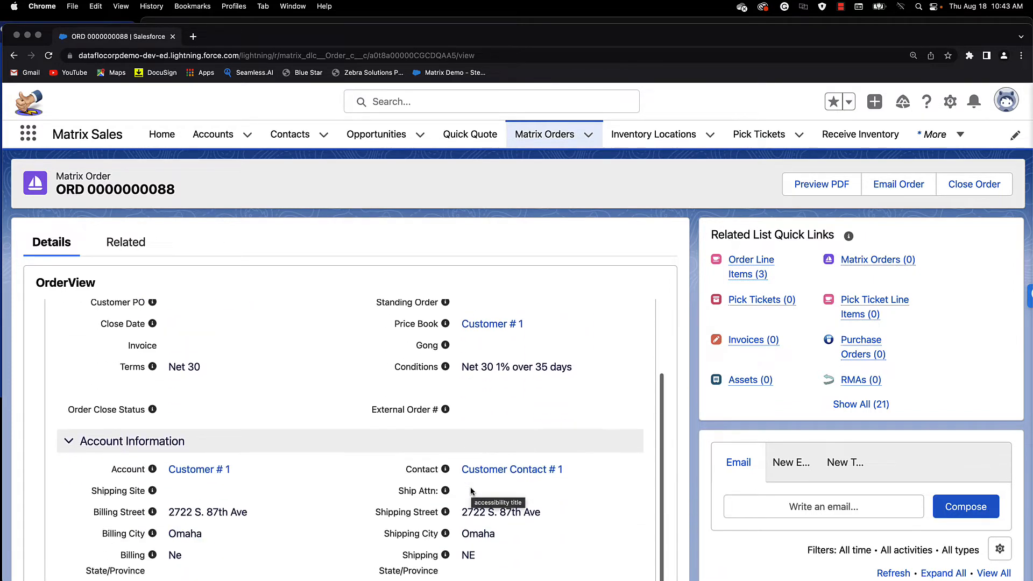
scroll(470, 489, "down", 10)
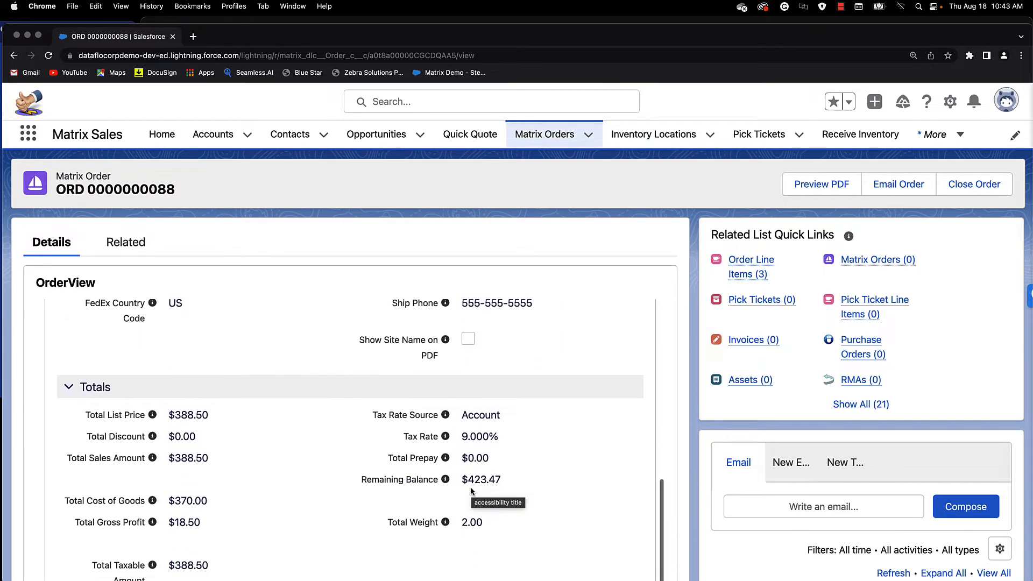
scroll(470, 488, "down", 4)
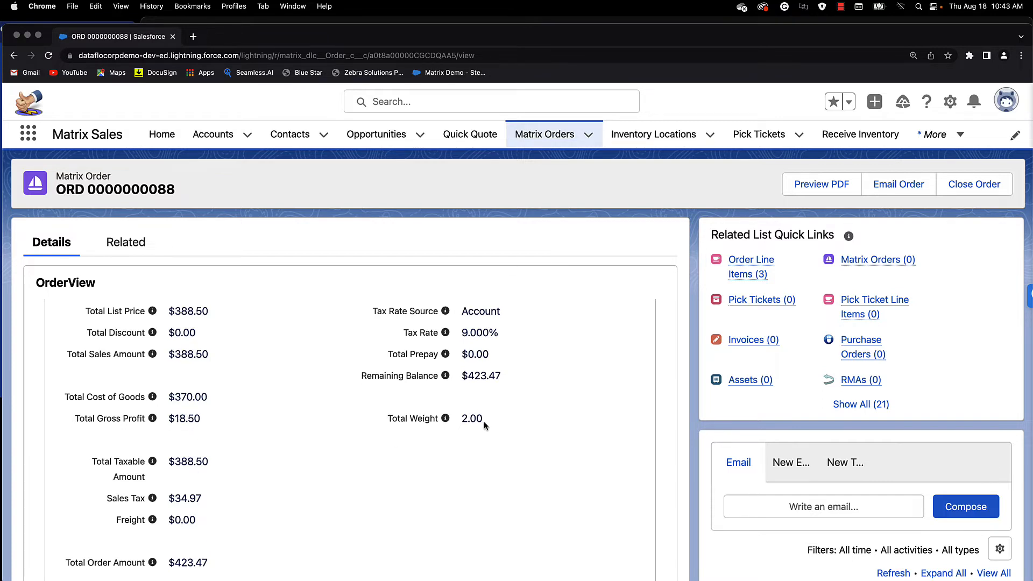
scroll(483, 421, "down", 5)
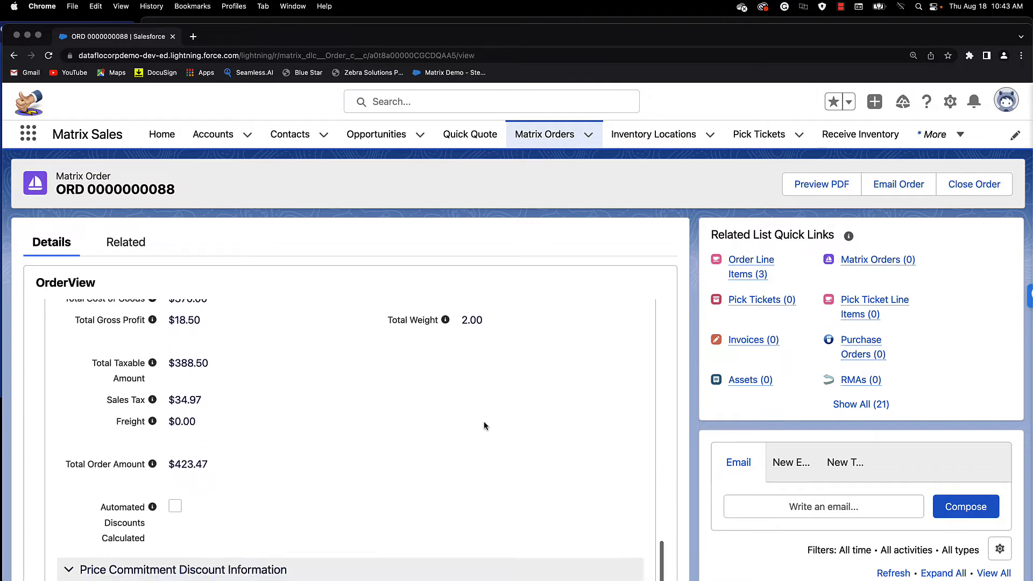
scroll(483, 421, "down", 6)
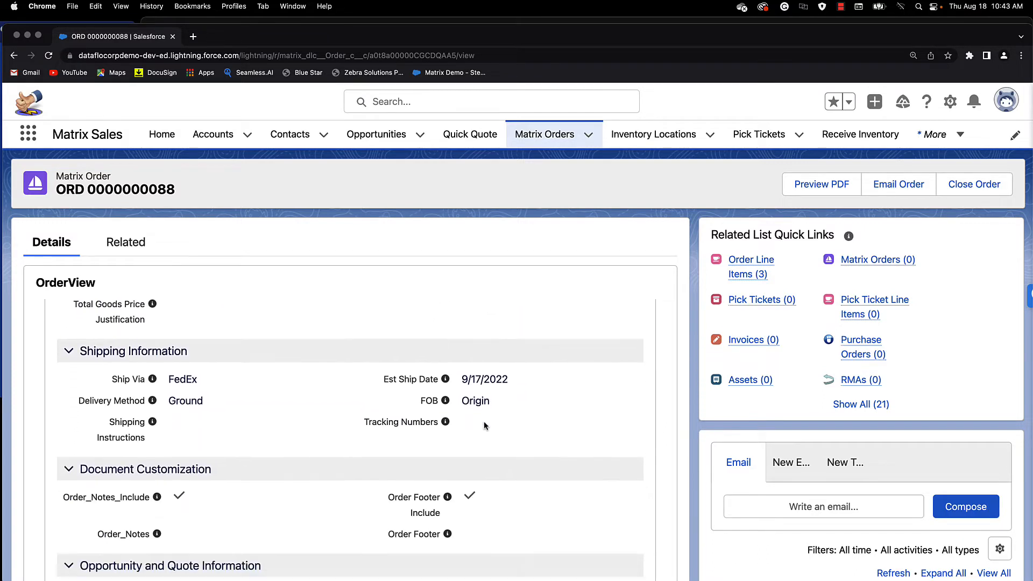
Step: Preview the order's linked opportunity and quote, and look over its remaining sections and order line items
scroll(483, 420, "down", 4)
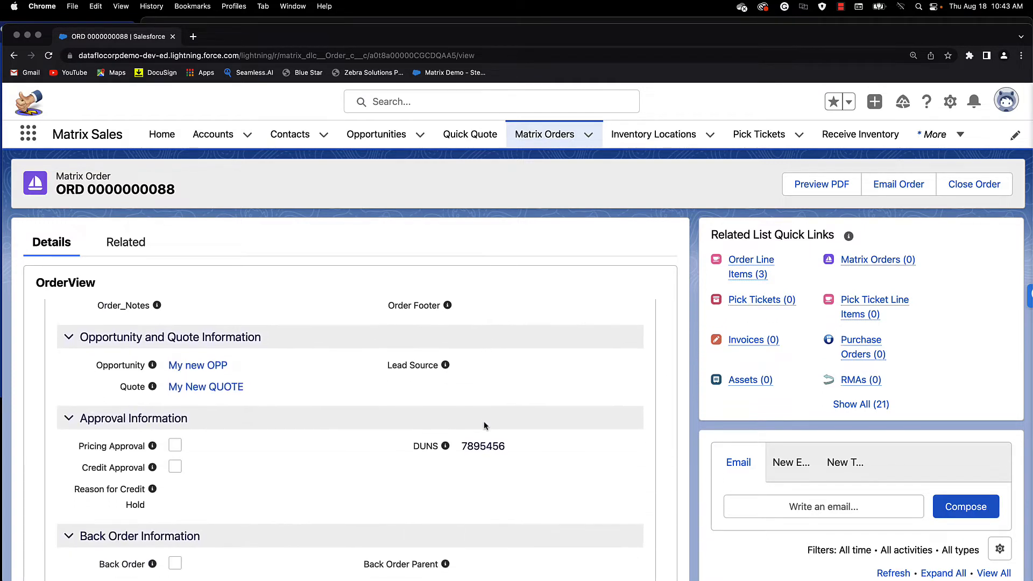
mouse_move(210, 366)
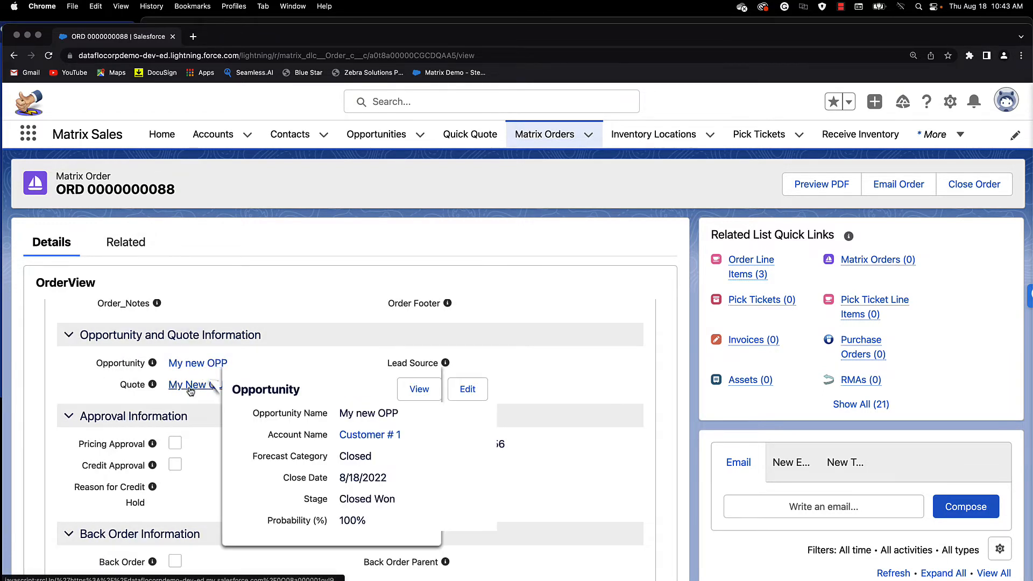
mouse_move(191, 388)
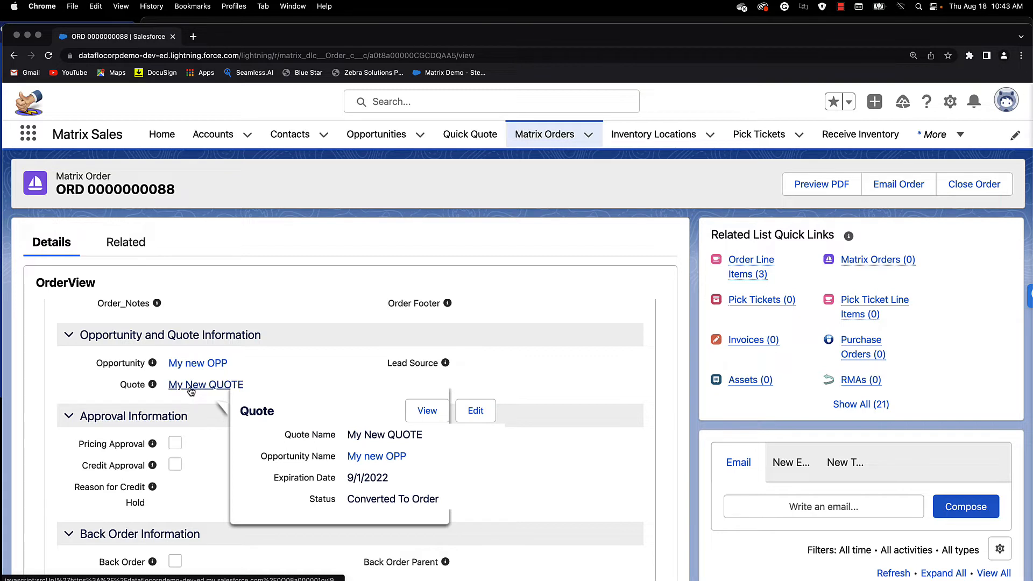
scroll(322, 323, "down", 3)
scroll(323, 323, "down", 4)
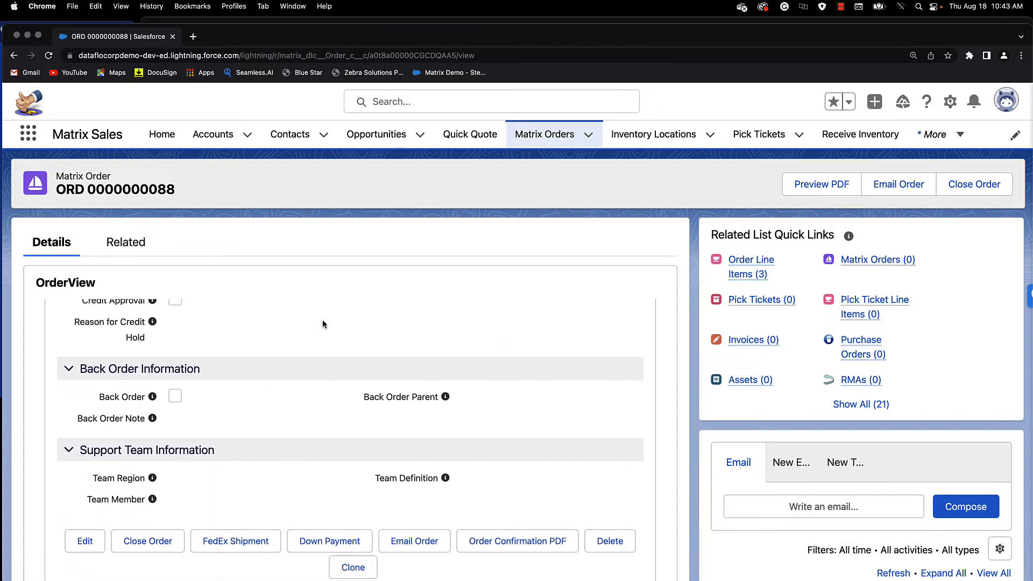
scroll(319, 327, "down", 3)
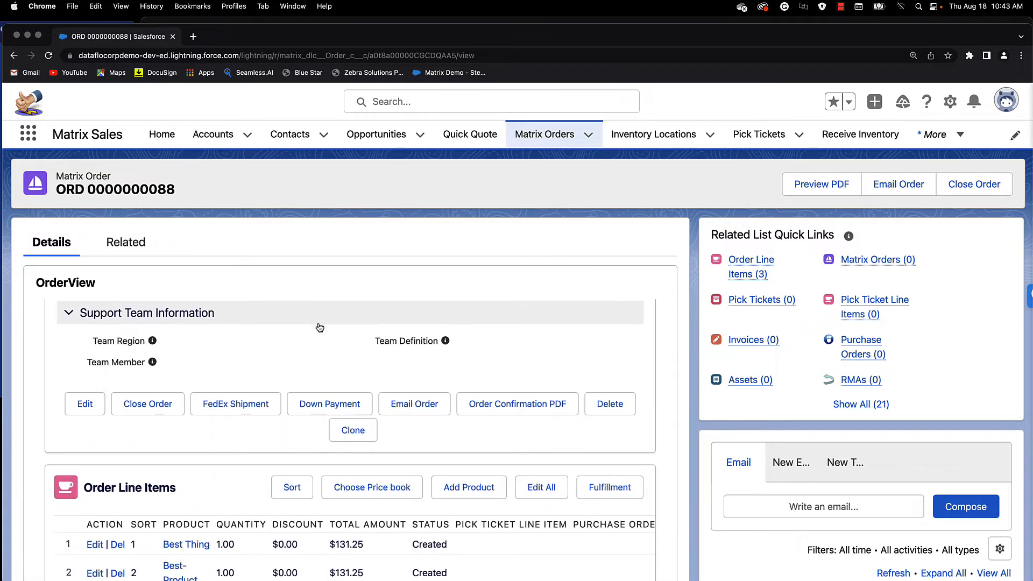
scroll(320, 327, "down", 15)
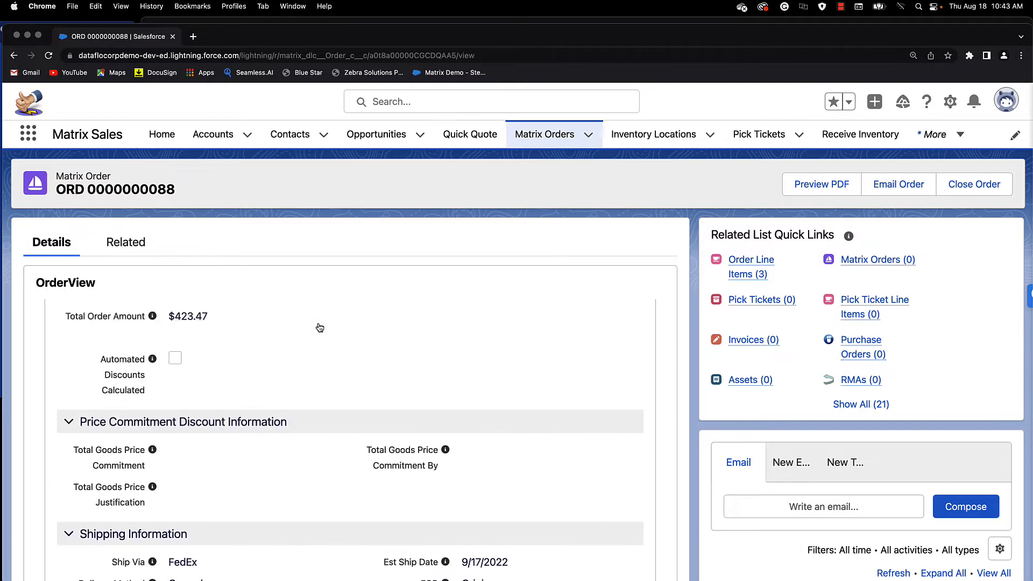
scroll(319, 327, "up", 15)
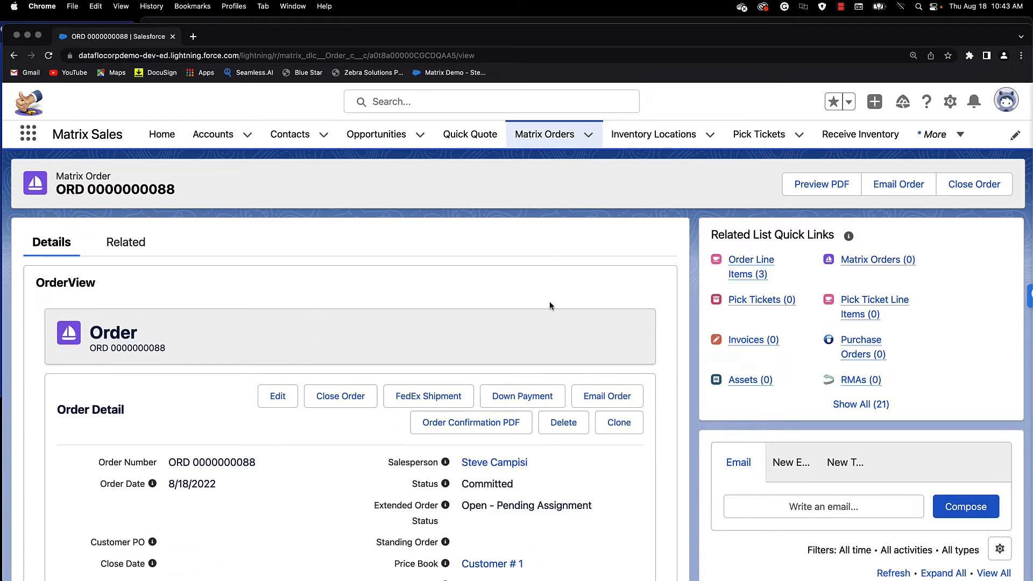
Step: Fulfill the order line items, switching Best Thing to Create Purchase Order, and complete the fulfillment
mouse_move(735, 271)
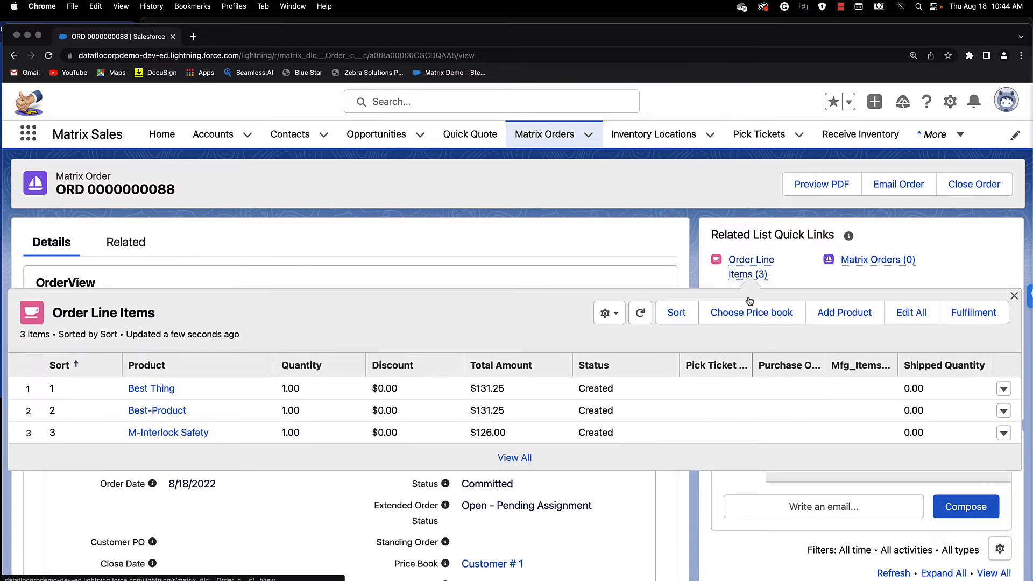
left_click(977, 318)
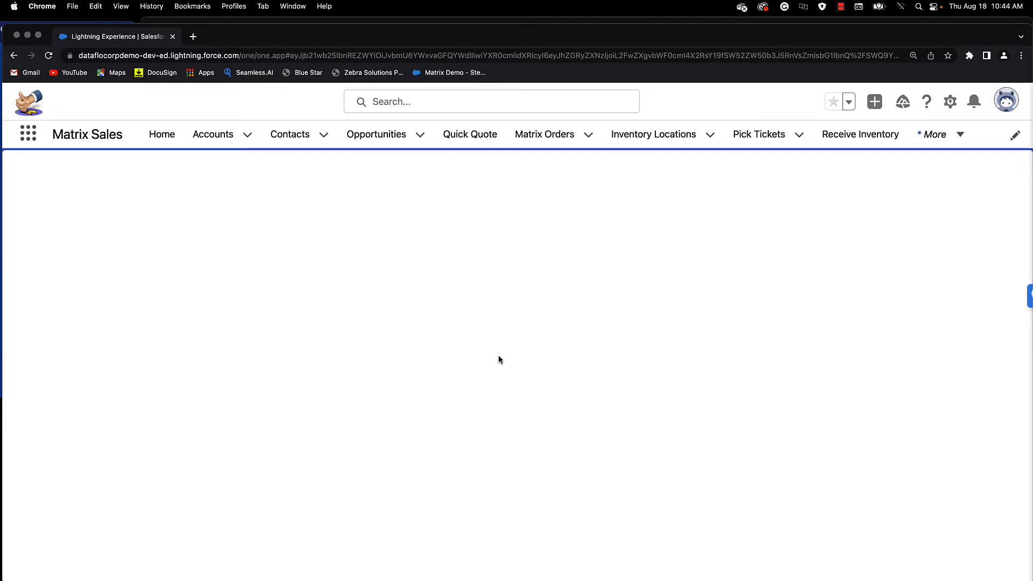
scroll(498, 357, "down", 5)
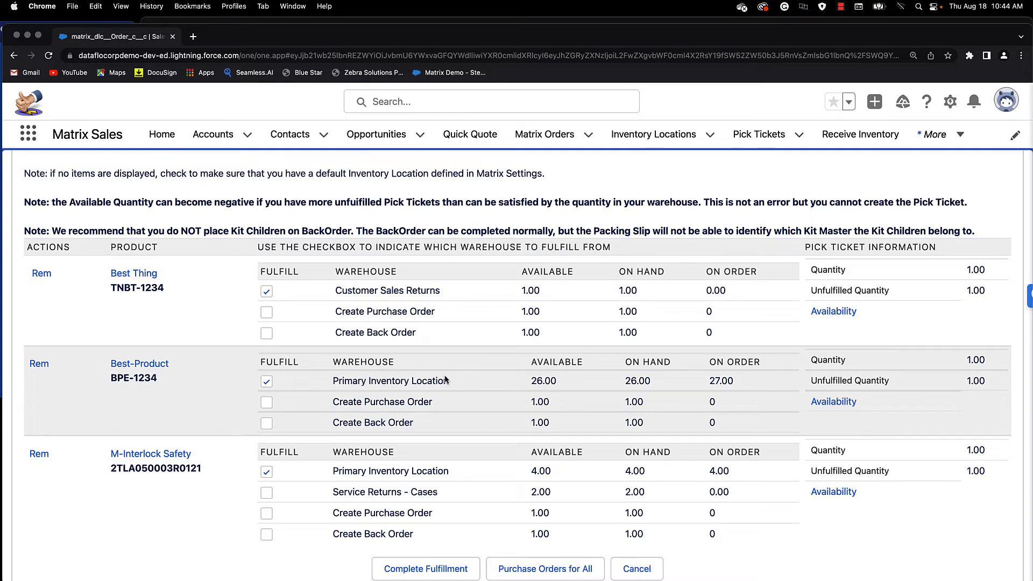
left_click(267, 312)
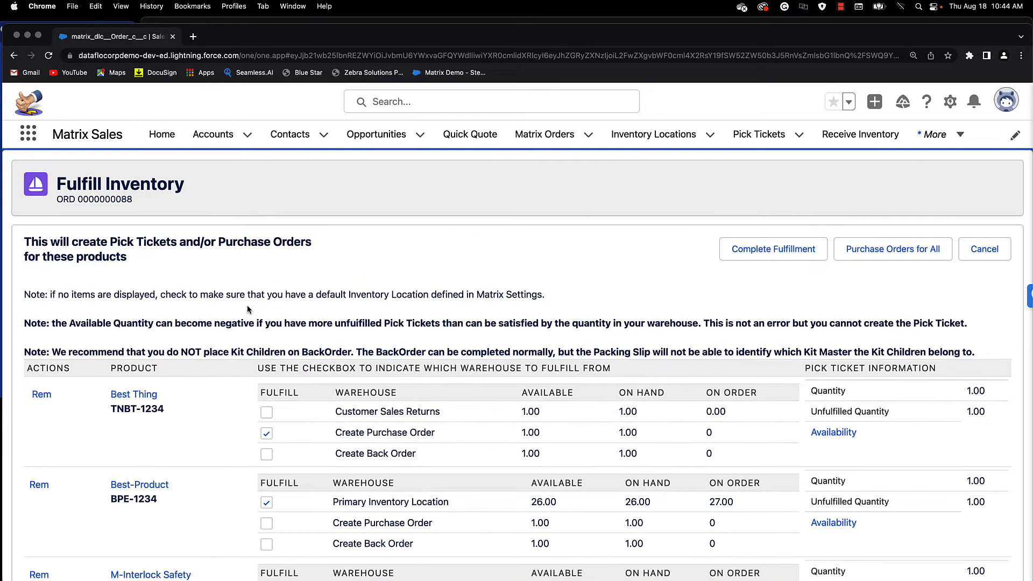
scroll(248, 312, "down", 3)
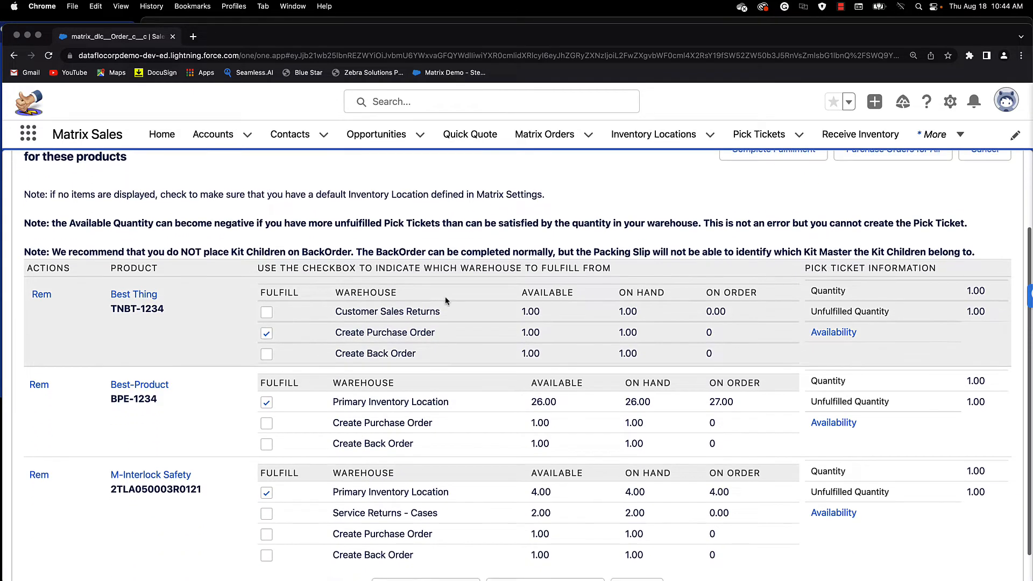
scroll(444, 296, "up", 3)
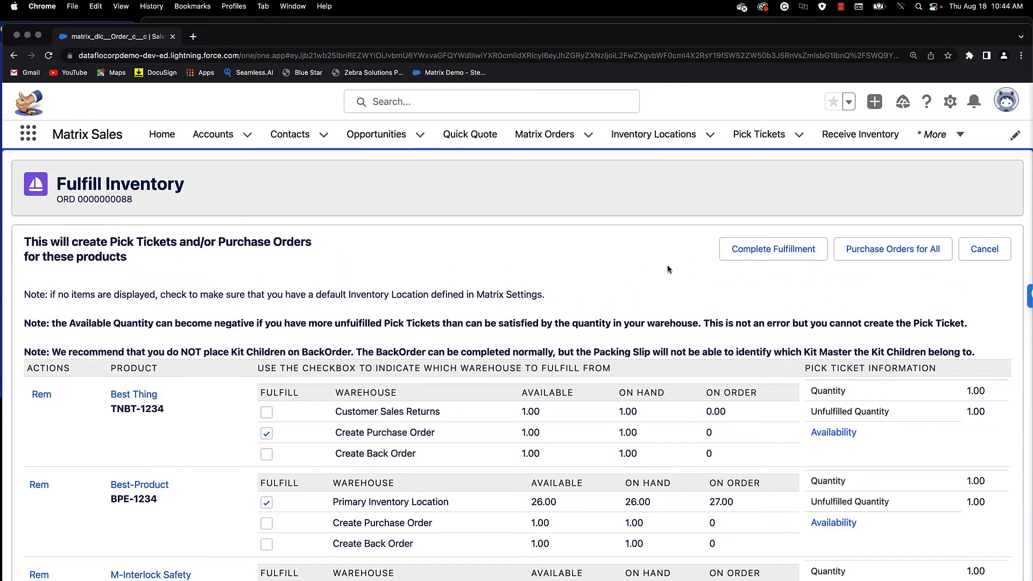
left_click(762, 257)
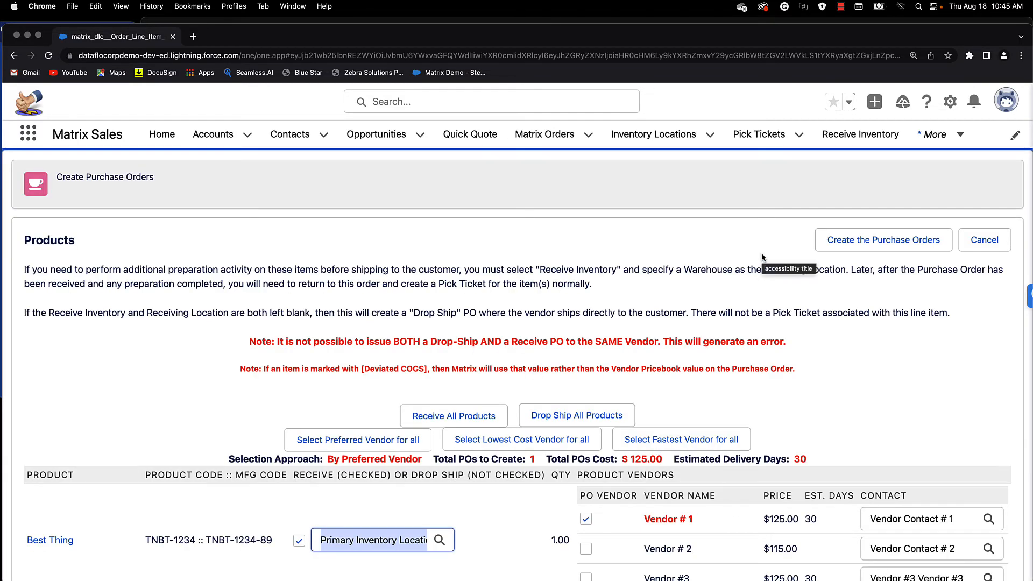
Step: Set all products on the purchase order to drop ship instead of being received into inventory
scroll(480, 505, "down", 2)
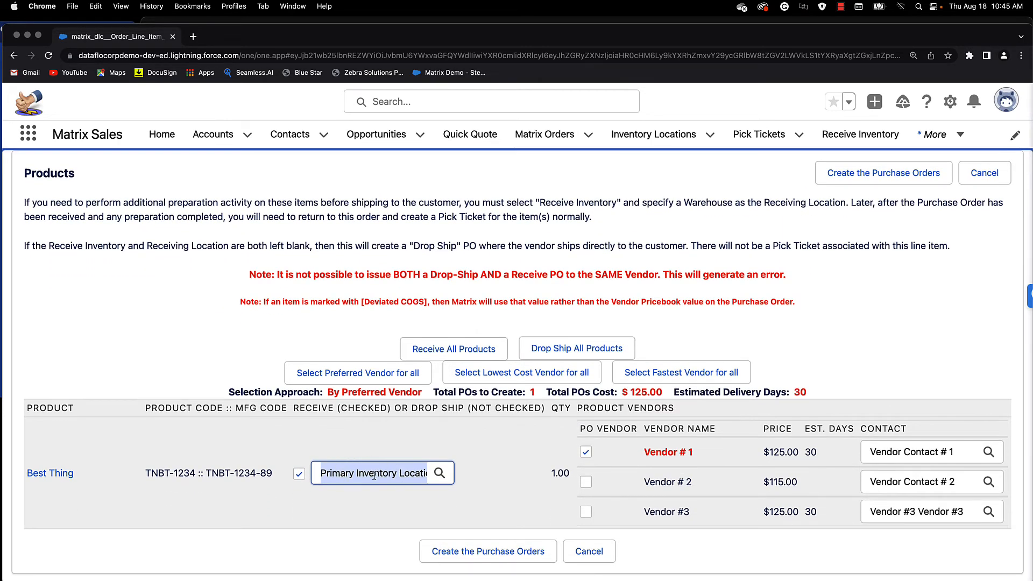
left_click(556, 350)
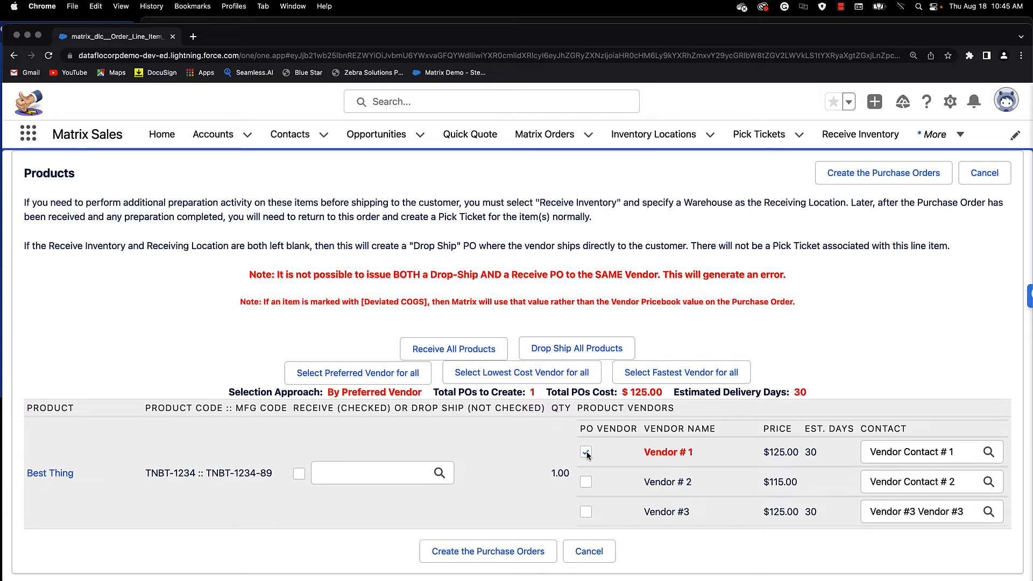
Step: Choose Vendor # 2 as the purchase order vendor for Best Thing and create the purchase order
left_click(586, 482)
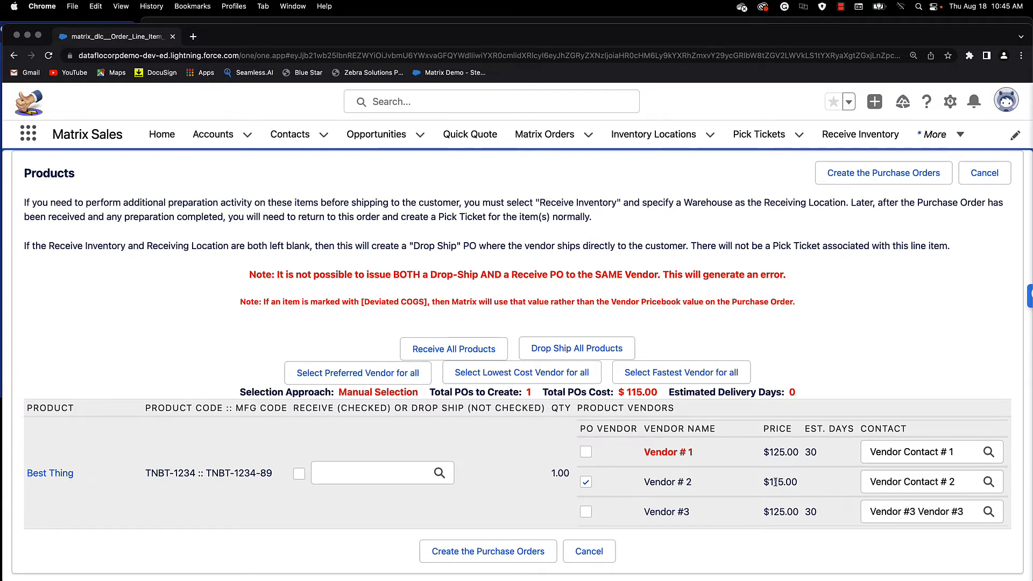
left_click(467, 552)
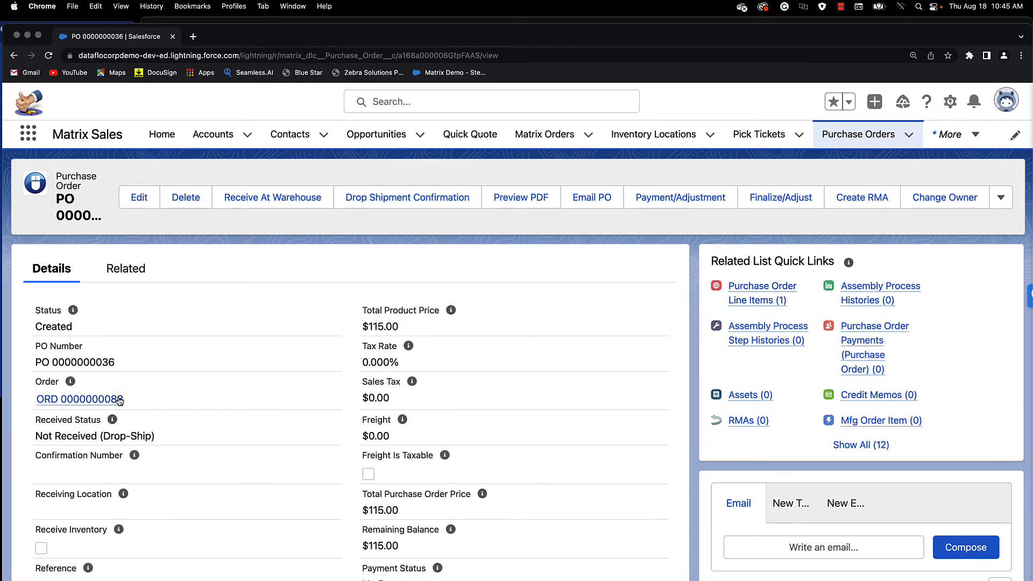
Step: Confirm the purchase order's drop shipment, receiving the full quantity of 1.00 for Best Thing and returning to the purchase order
mouse_move(119, 401)
left_click(421, 198)
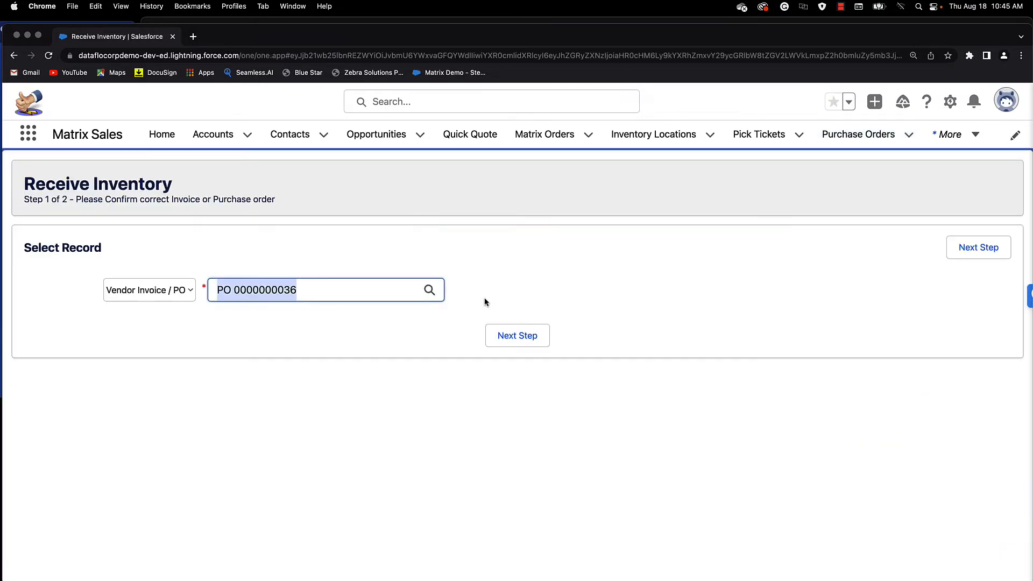
left_click(526, 342)
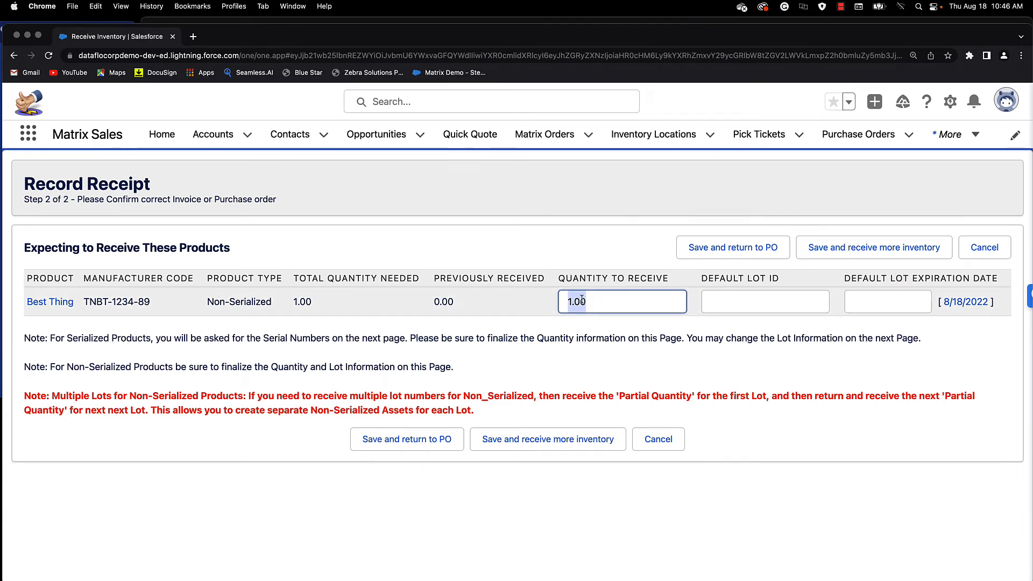
left_click(376, 442)
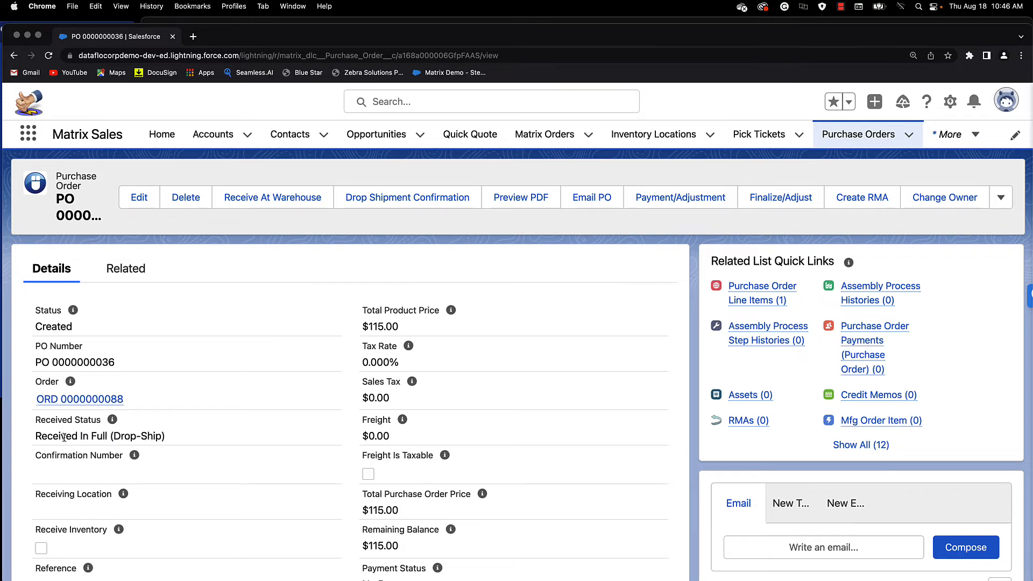
Step: Open the purchase order's linked order and review its line items, pick tickets, invoices and purchase orders
left_click(97, 399)
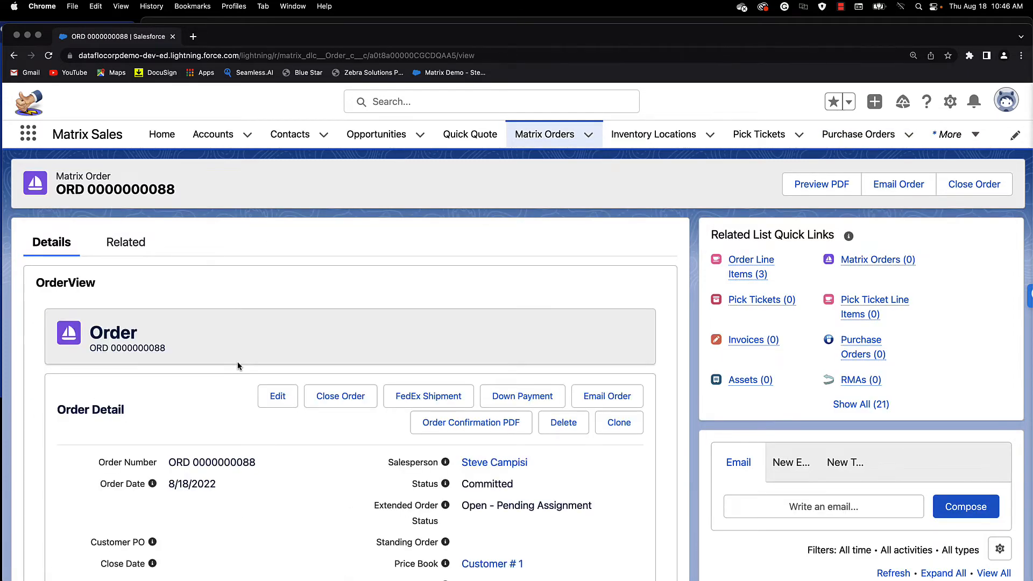
scroll(238, 365, "down", 5)
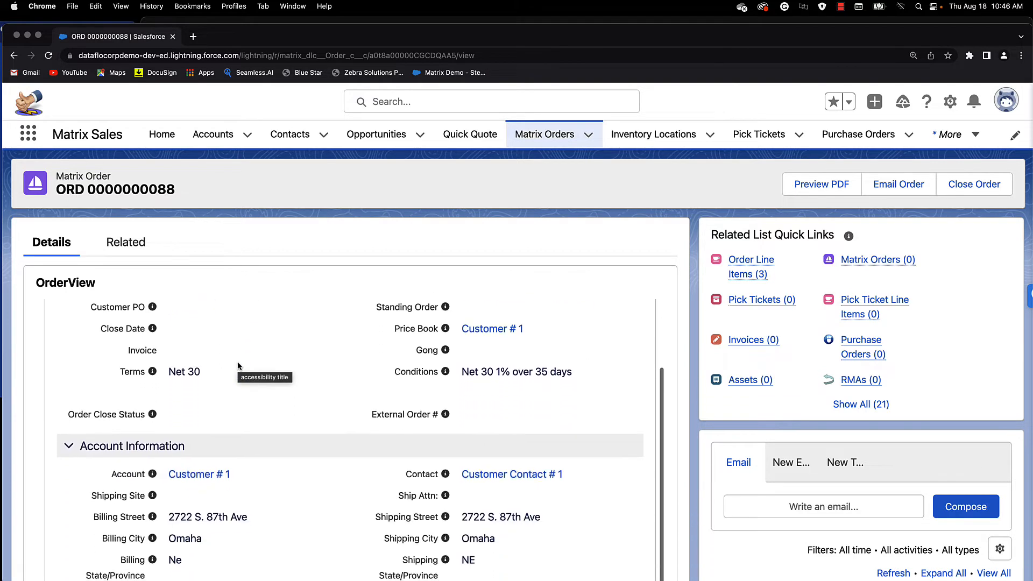
scroll(238, 365, "down", 15)
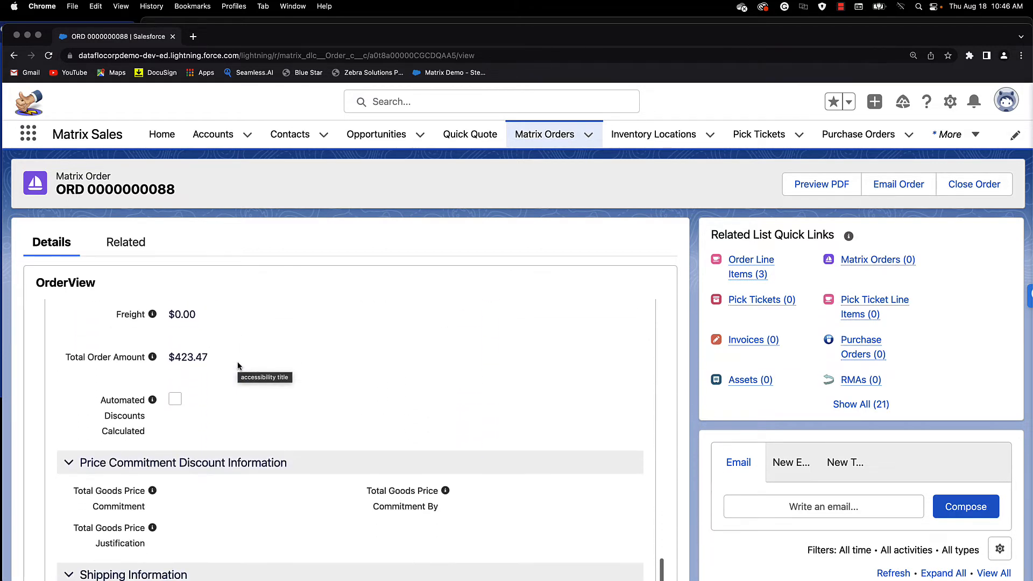
scroll(238, 365, "down", 5)
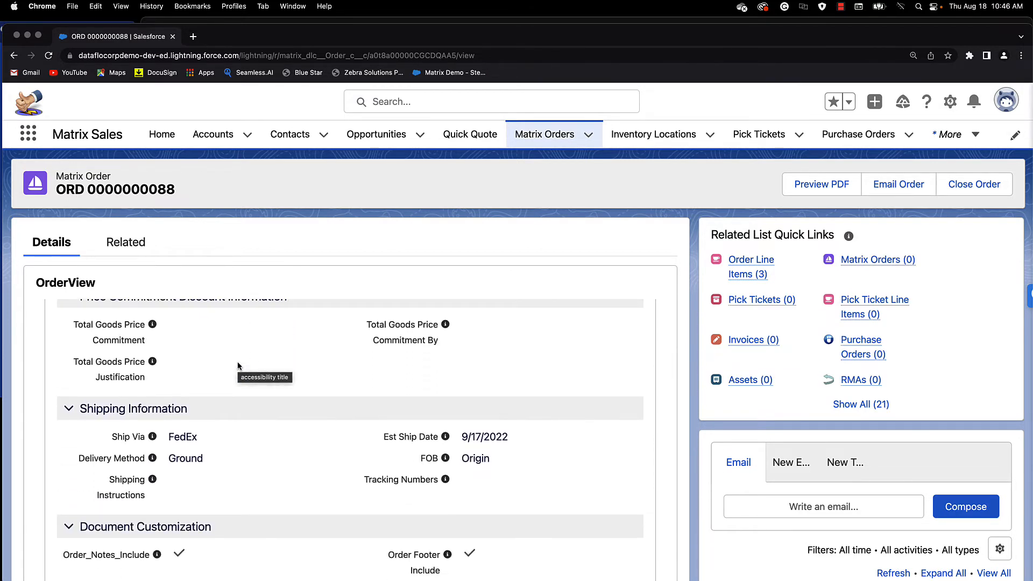
scroll(238, 365, "down", 10)
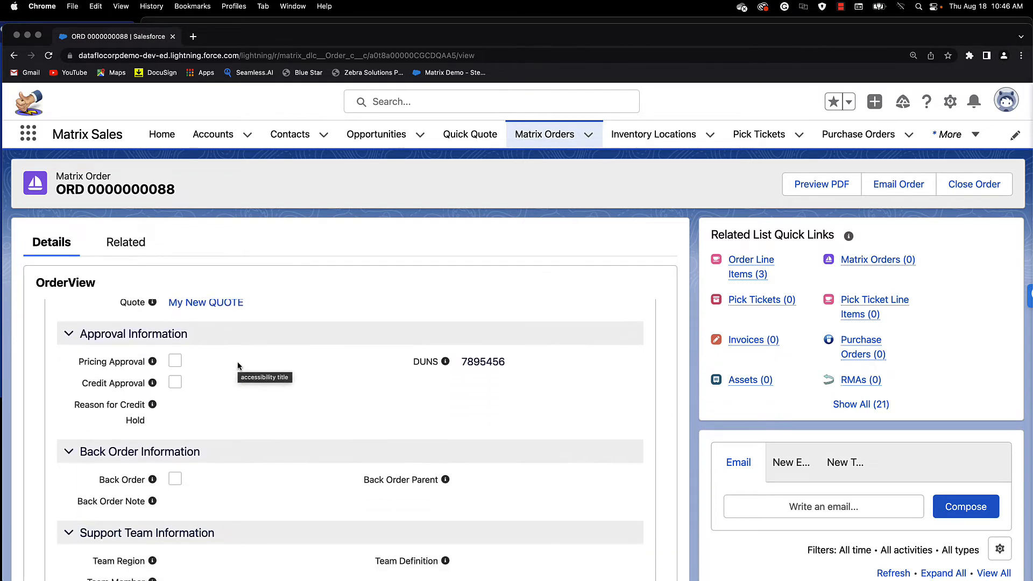
scroll(237, 365, "down", 10)
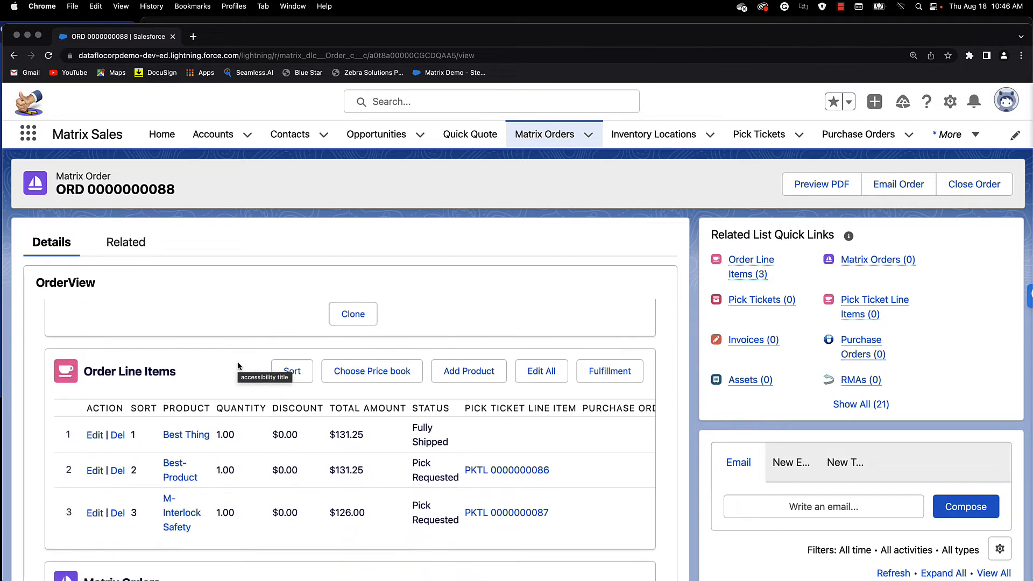
scroll(238, 365, "down", 7)
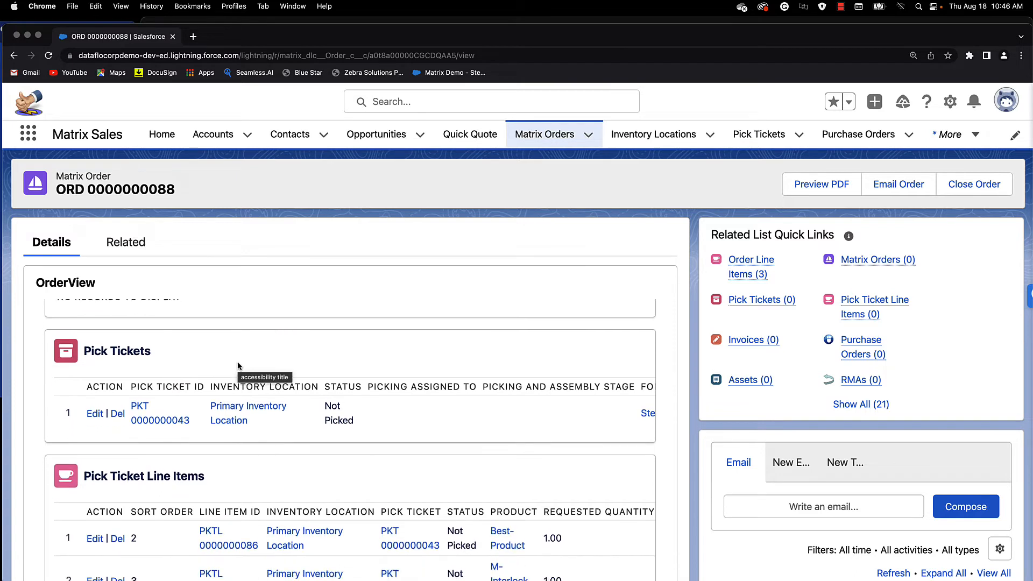
scroll(238, 366, "down", 1)
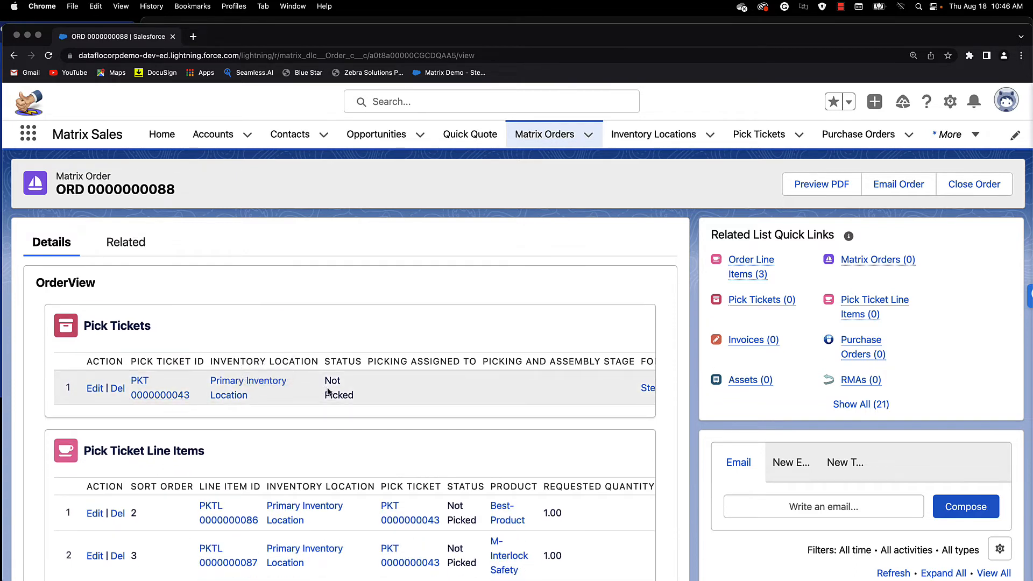
scroll(304, 444, "down", 5)
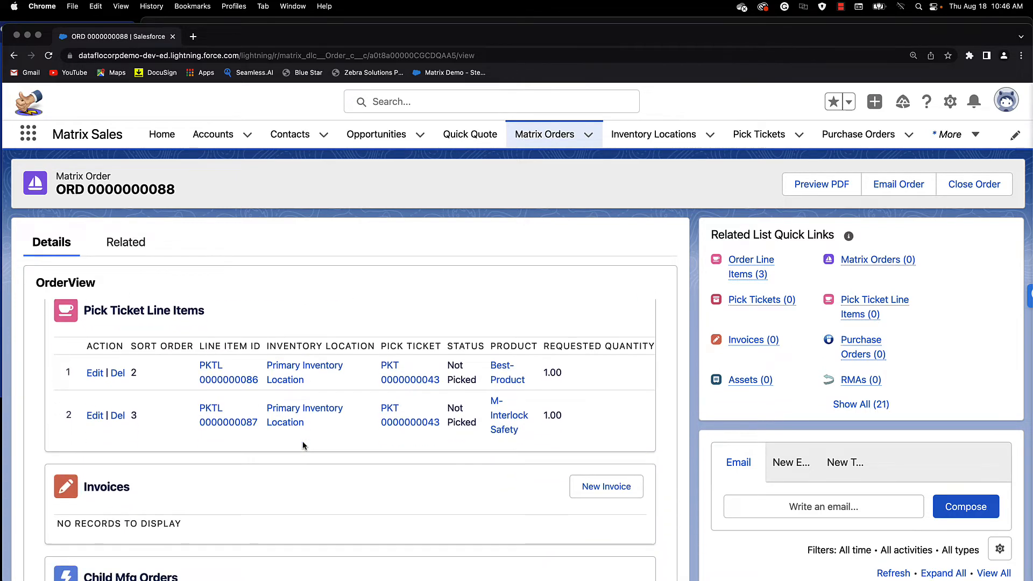
scroll(303, 446, "down", 12)
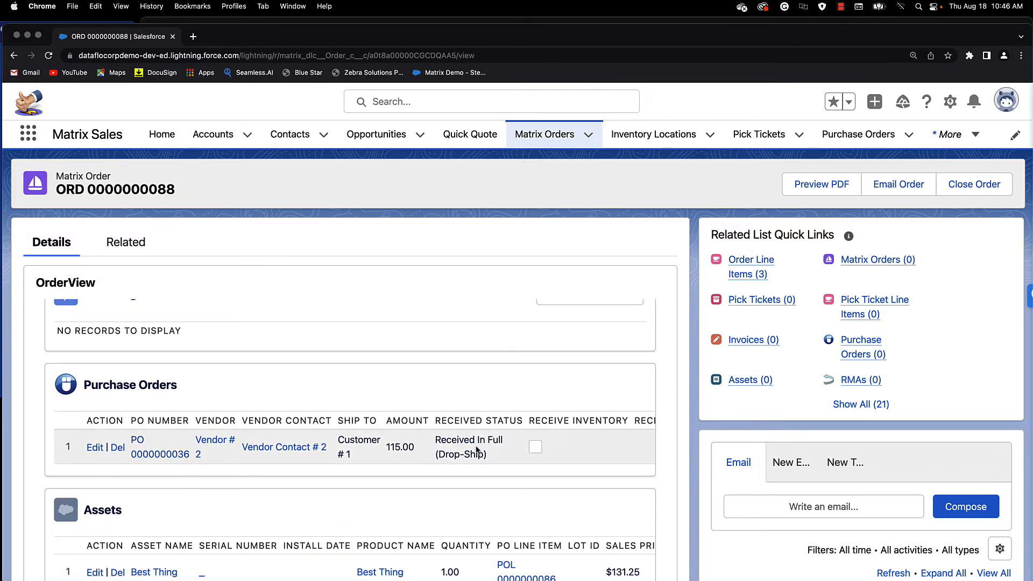
scroll(476, 450, "up", 15)
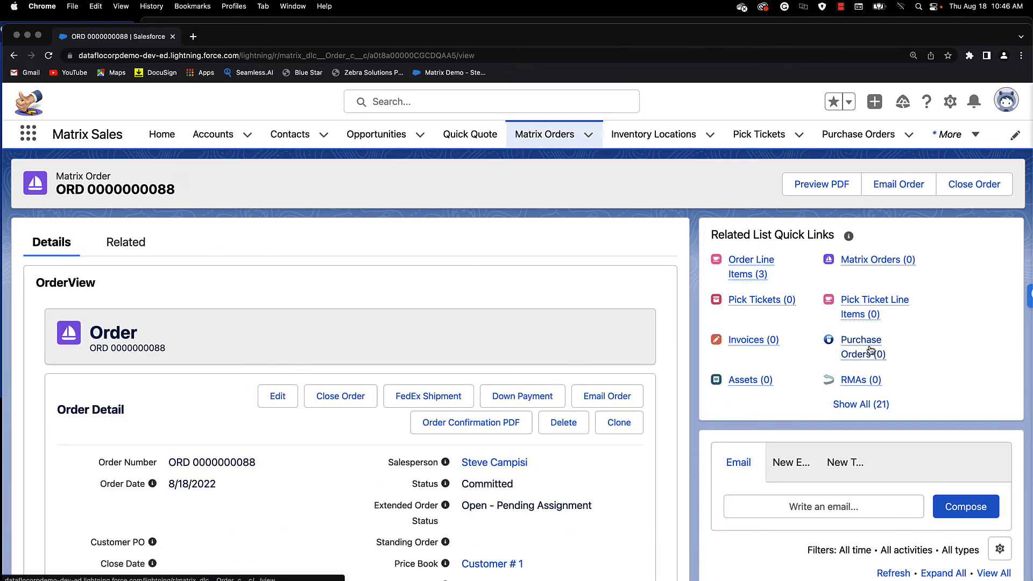
mouse_move(871, 350)
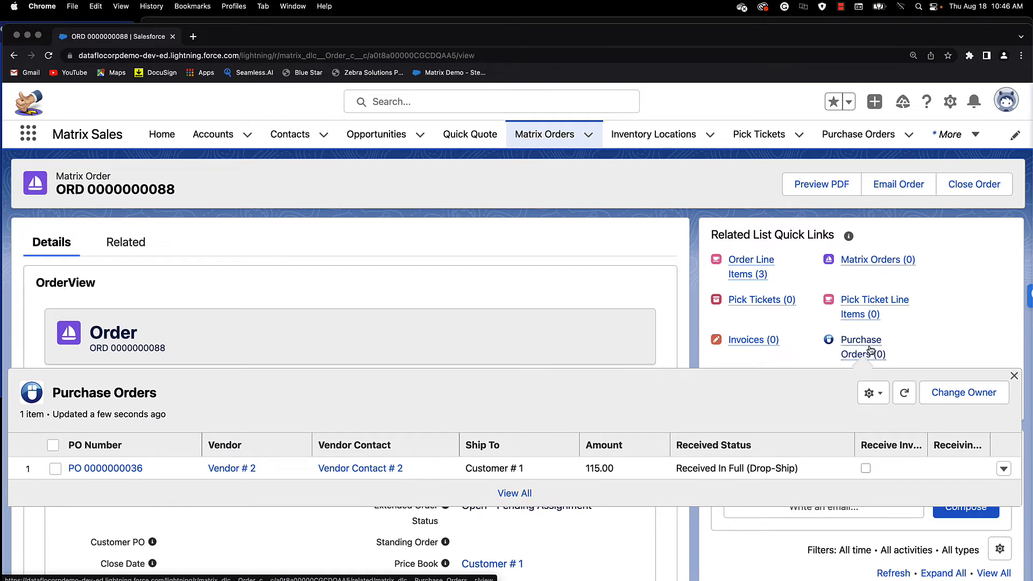
Step: Open the order's pick ticket and record a picked quantity of 1 for Best-Product in the picked items confirmation
mouse_move(778, 301)
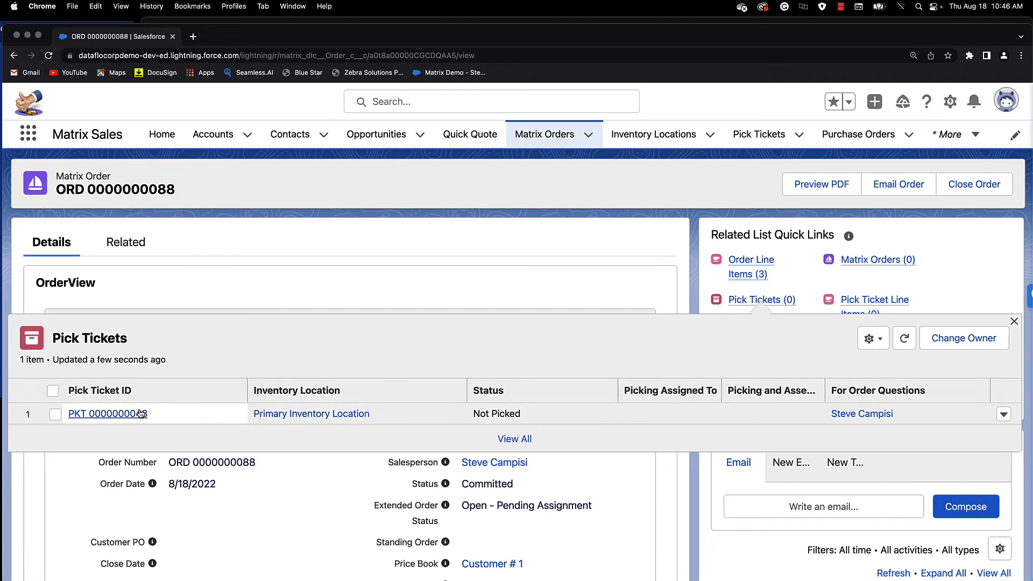
left_click(108, 414)
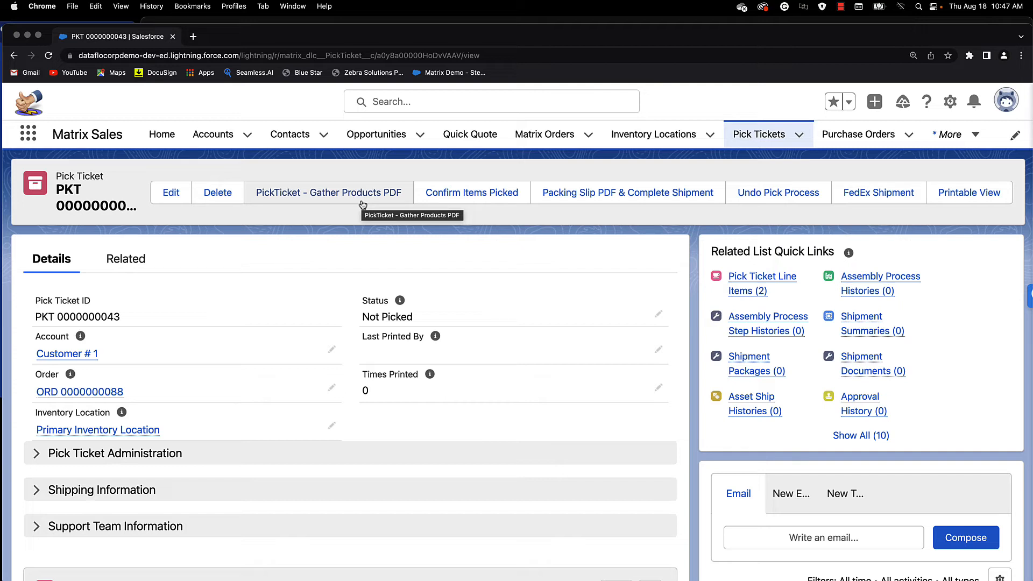
left_click(465, 198)
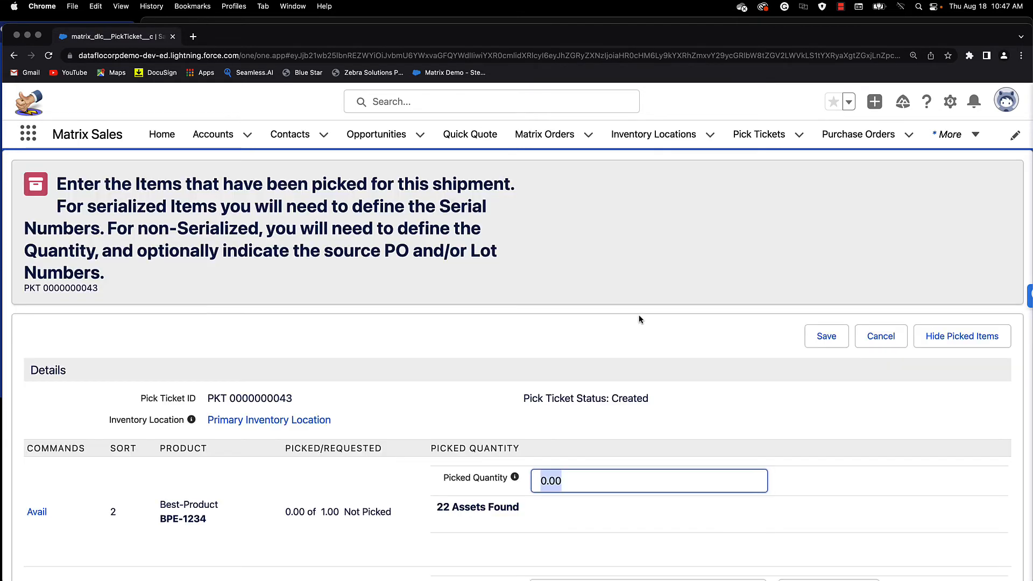
scroll(637, 315, "down", 3)
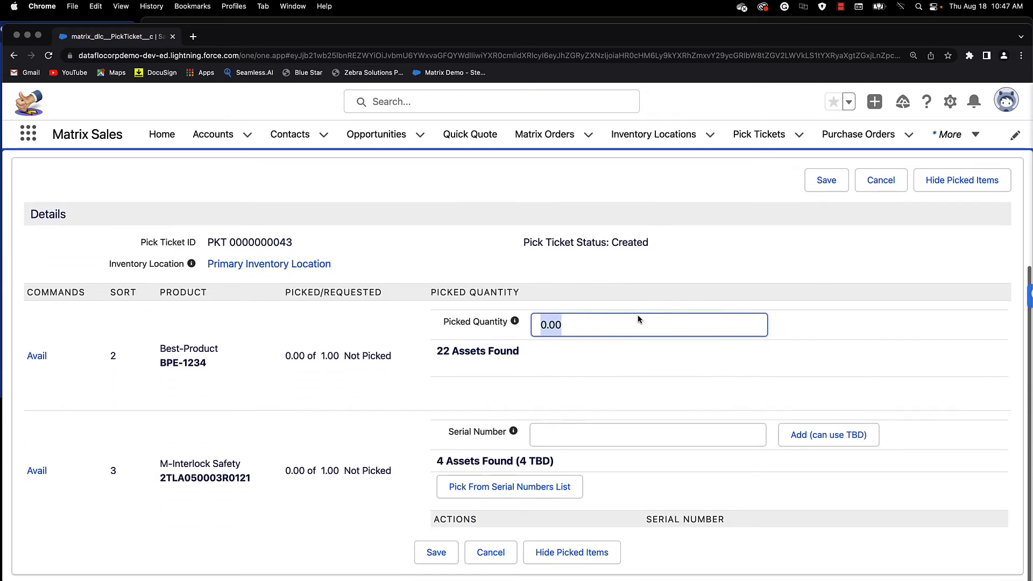
type("1")
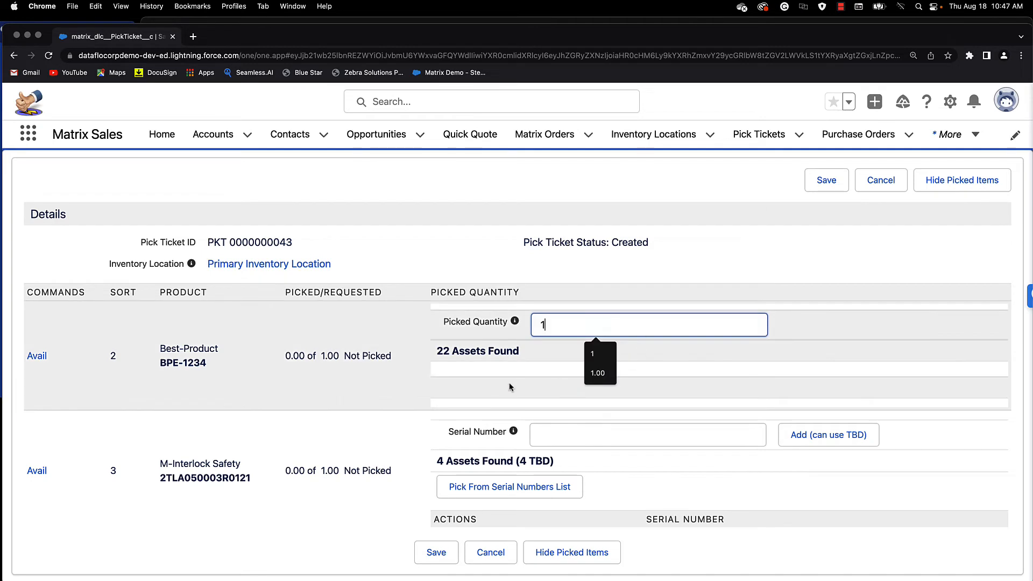
left_click(367, 399)
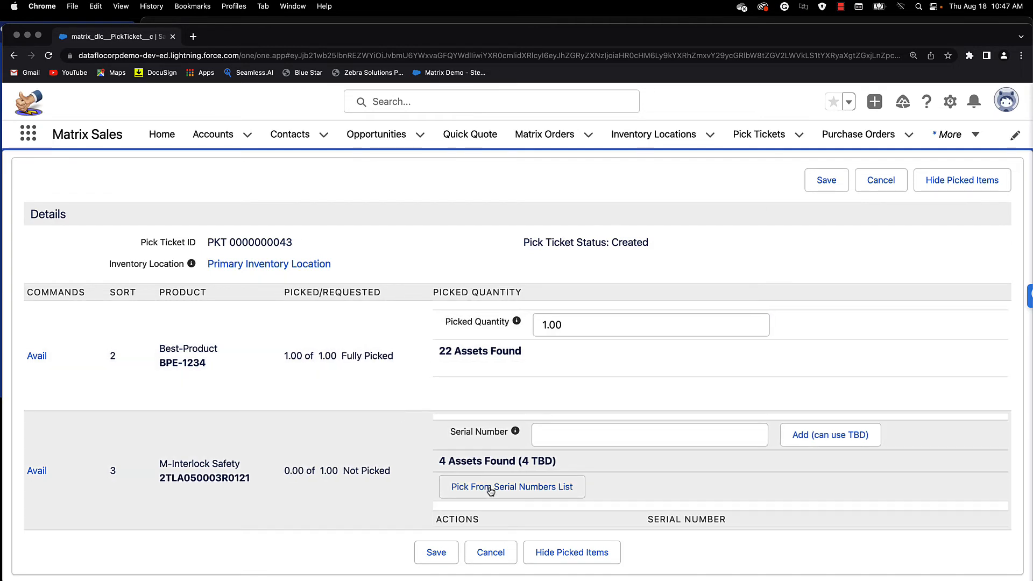
Step: Check the list of available serial numbers for M-Interlock Safety and close it without selecting any
left_click(581, 432)
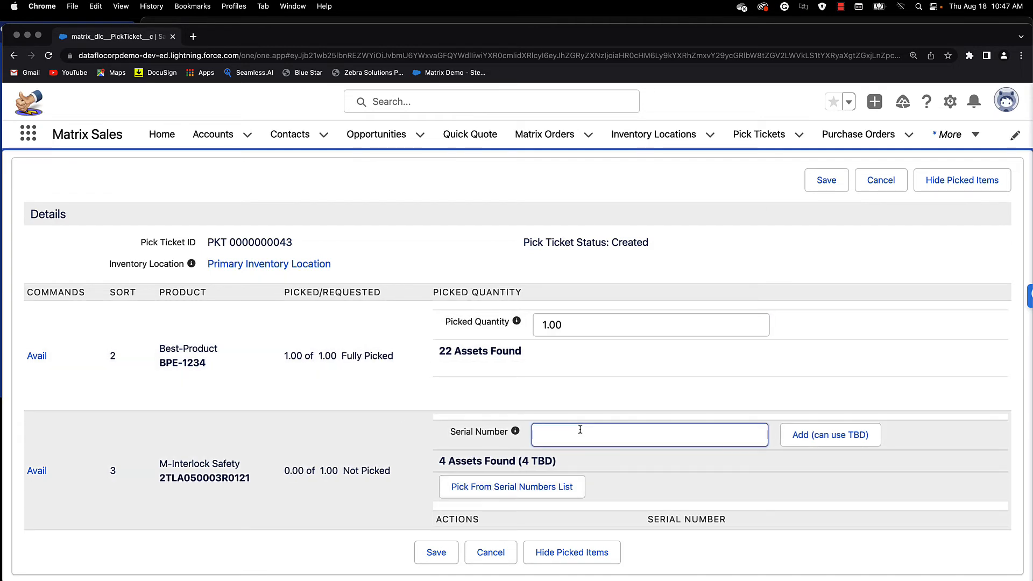
left_click(507, 491)
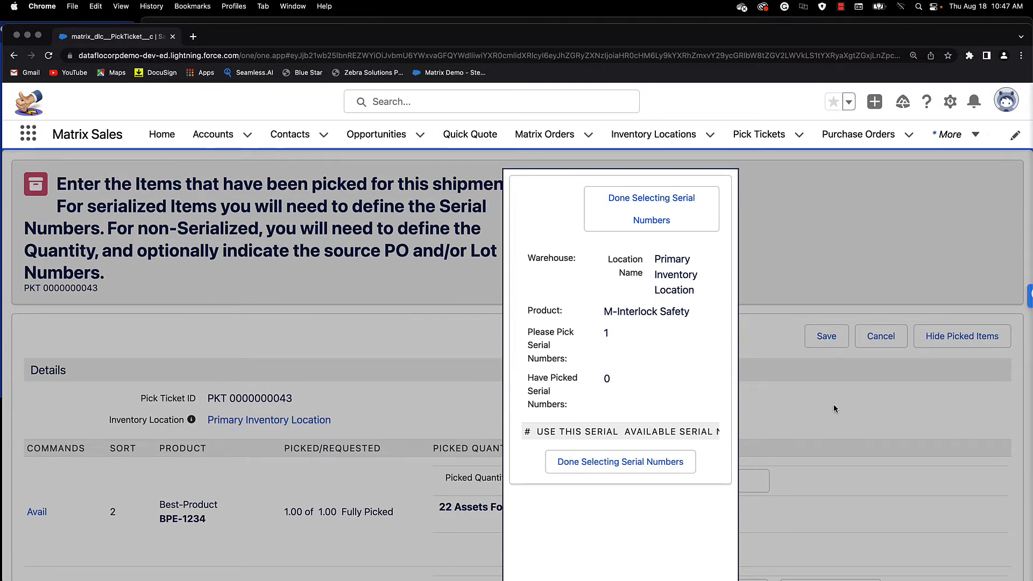
left_click(661, 462)
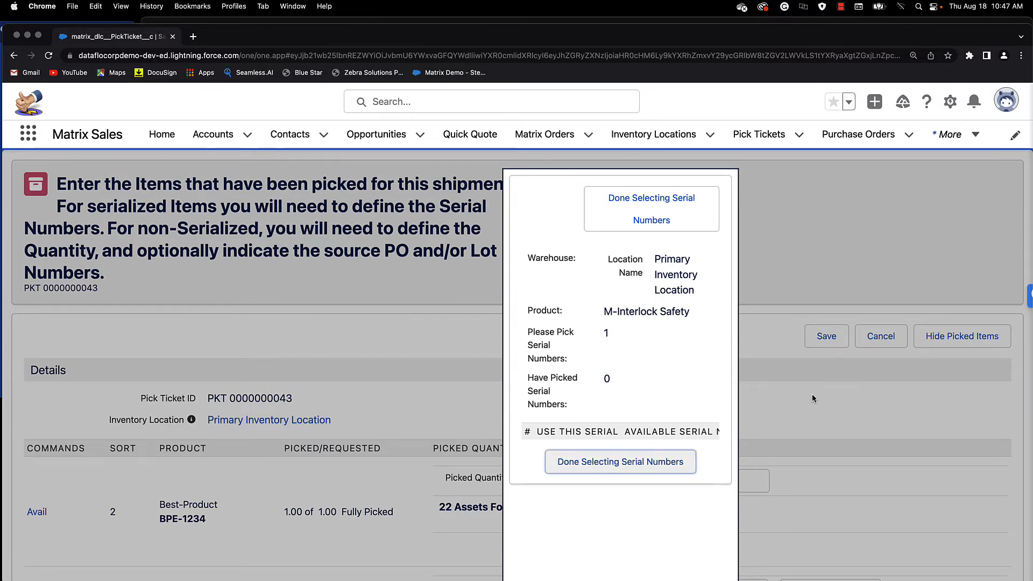
scroll(754, 393, "down", 3)
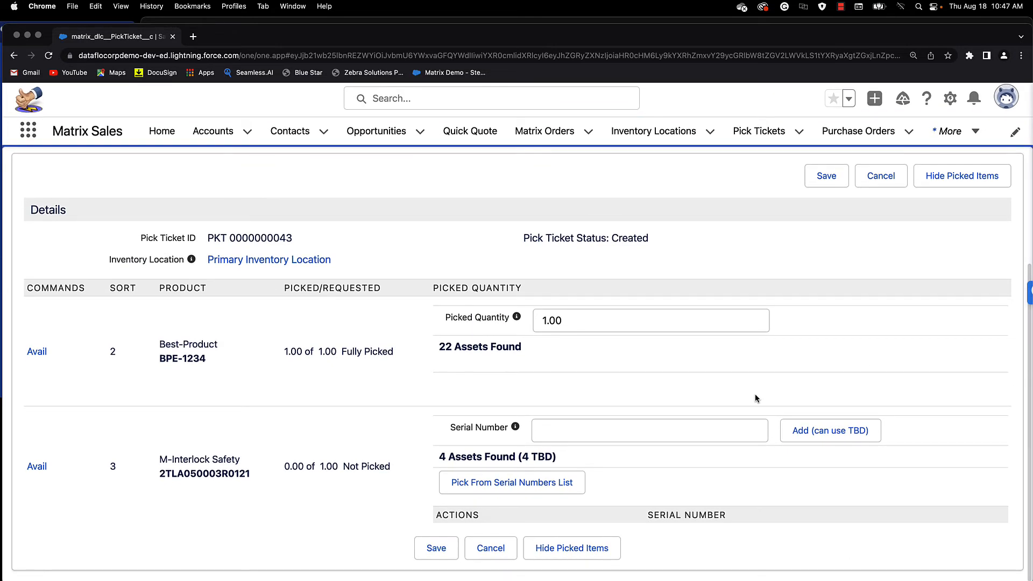
Step: Add serial number 123456wertyuiklkjhgfdr5678 to M-Interlock Safety and save the picked items
left_click(578, 433)
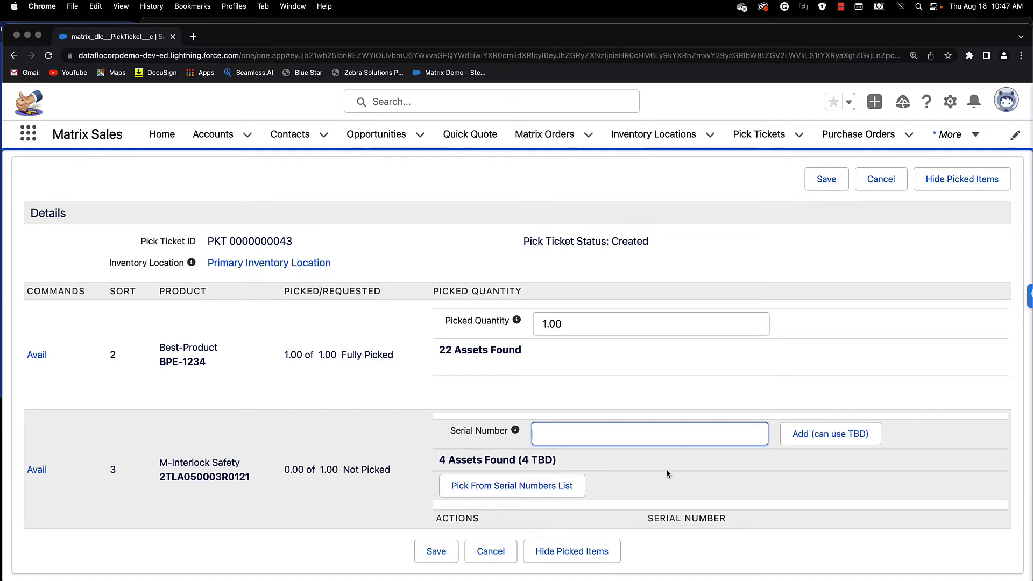
type("123456wertyuiklkjhgfdr5678")
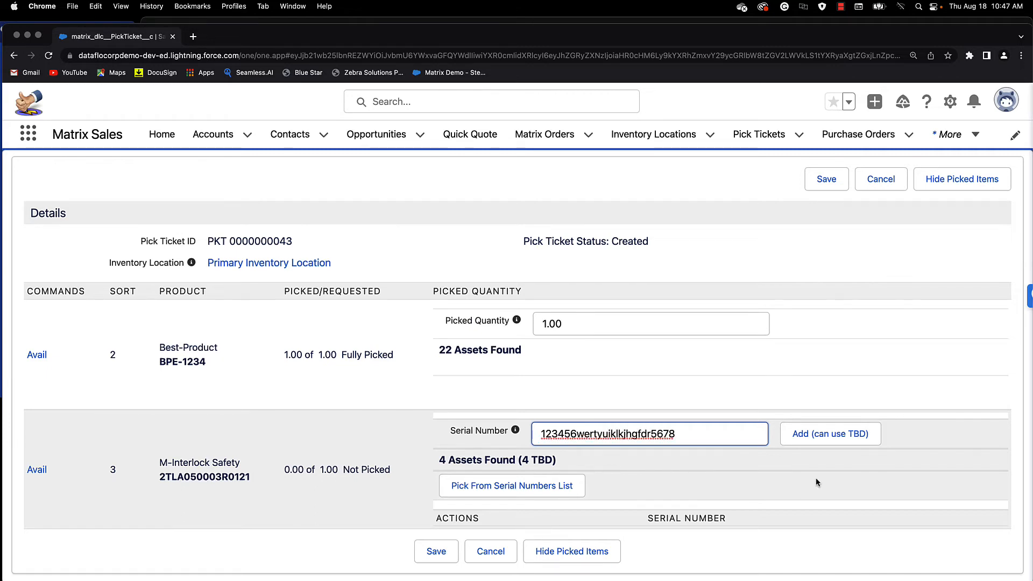
left_click(826, 431)
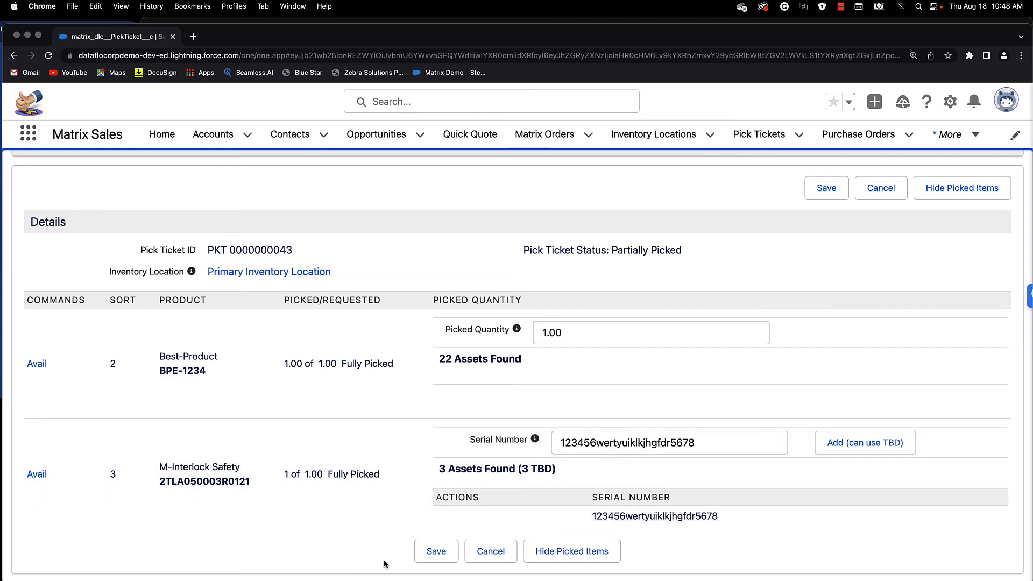
left_click(431, 554)
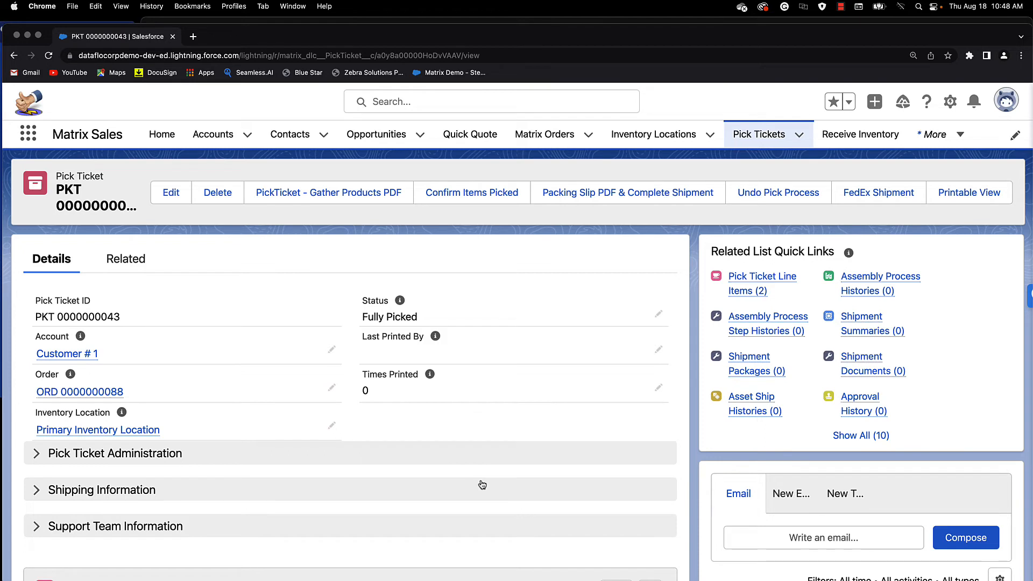
Step: Generate the pick ticket's packing slip, review its shipping details and line items, and save it to complete the shipment
left_click(636, 192)
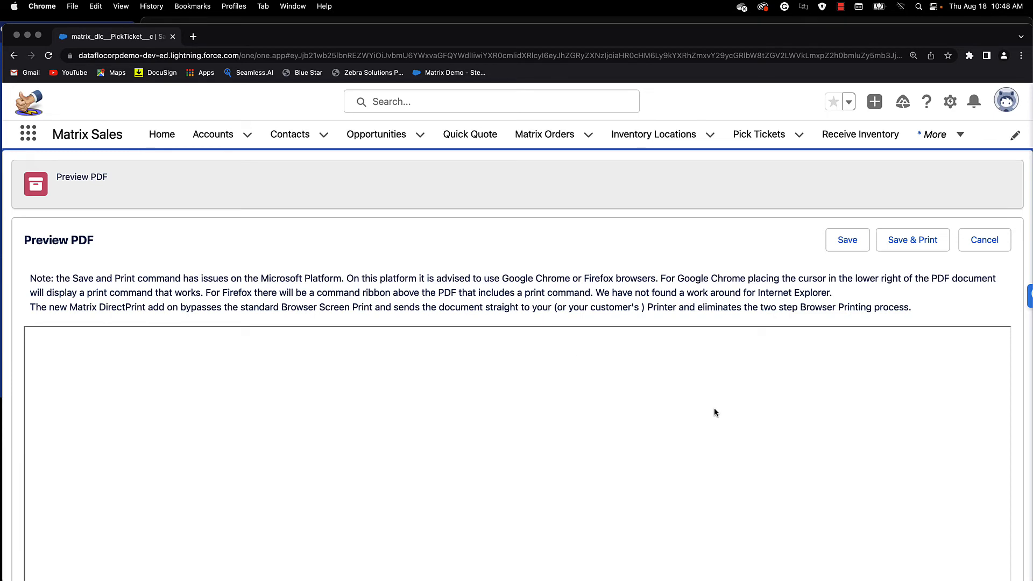
scroll(715, 412, "down", 3)
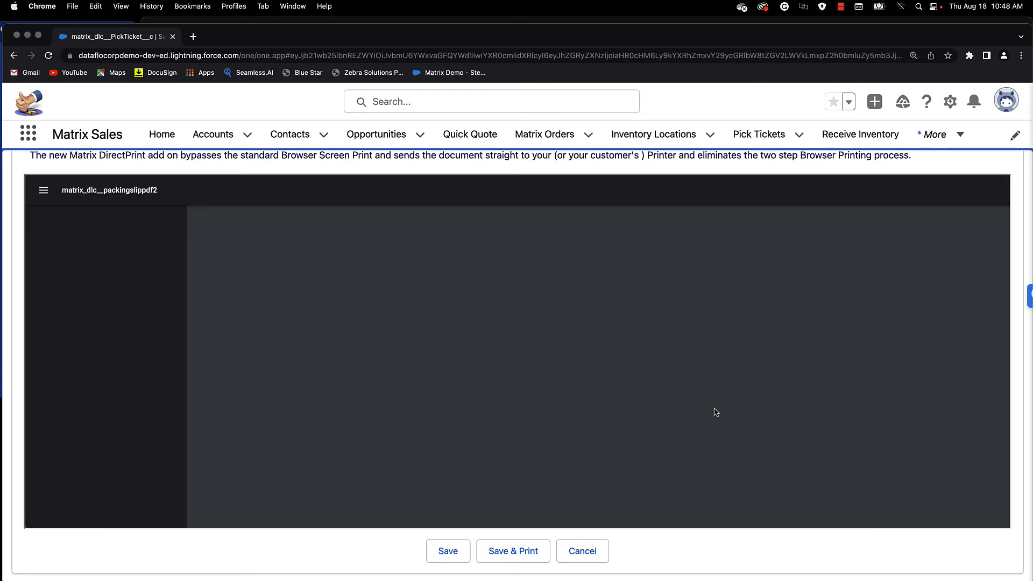
scroll(715, 413, "down", 2)
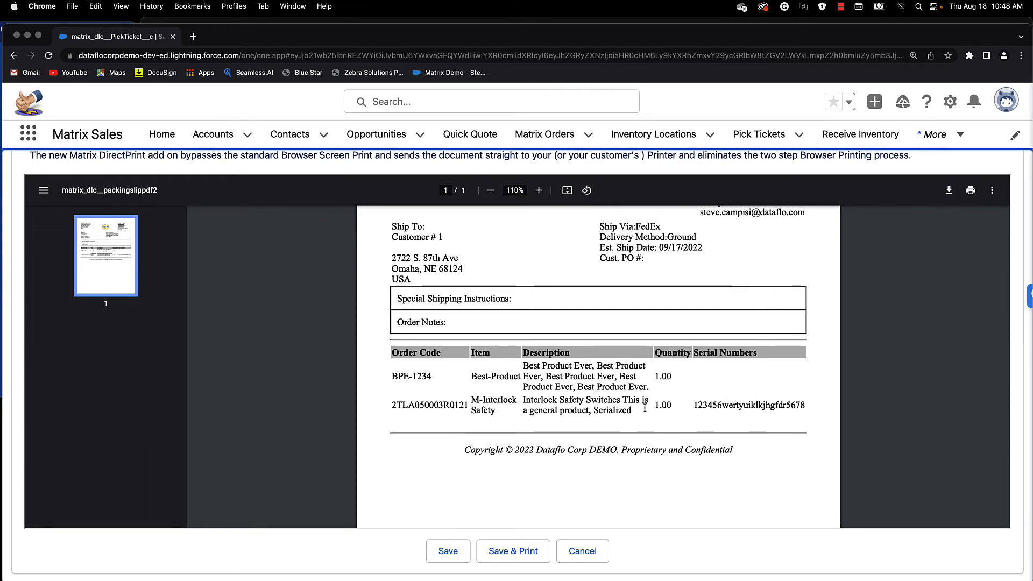
left_click(452, 552)
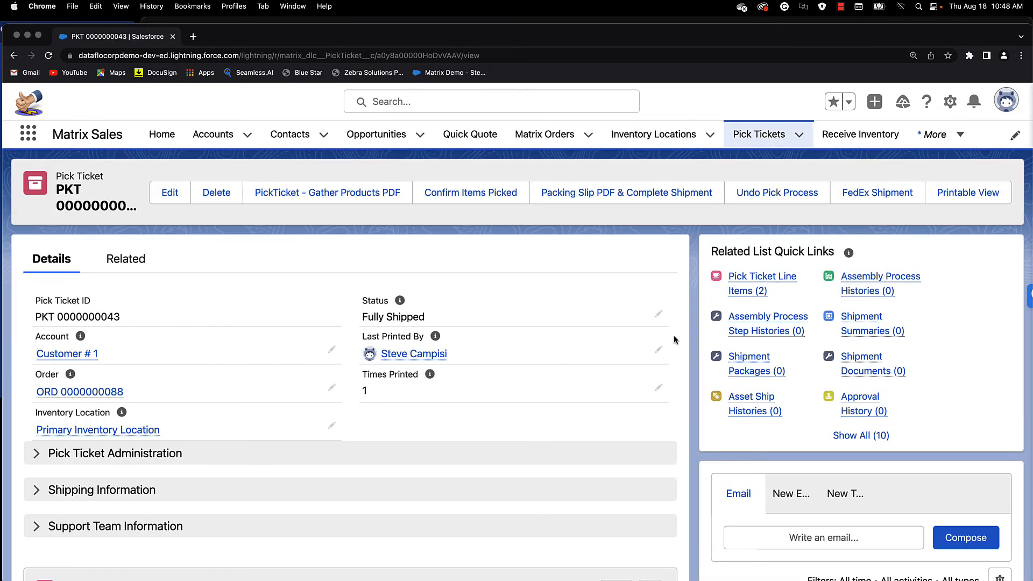
Step: Open the pick ticket's related order and review its status, linked invoice, order close status and account information
left_click(92, 391)
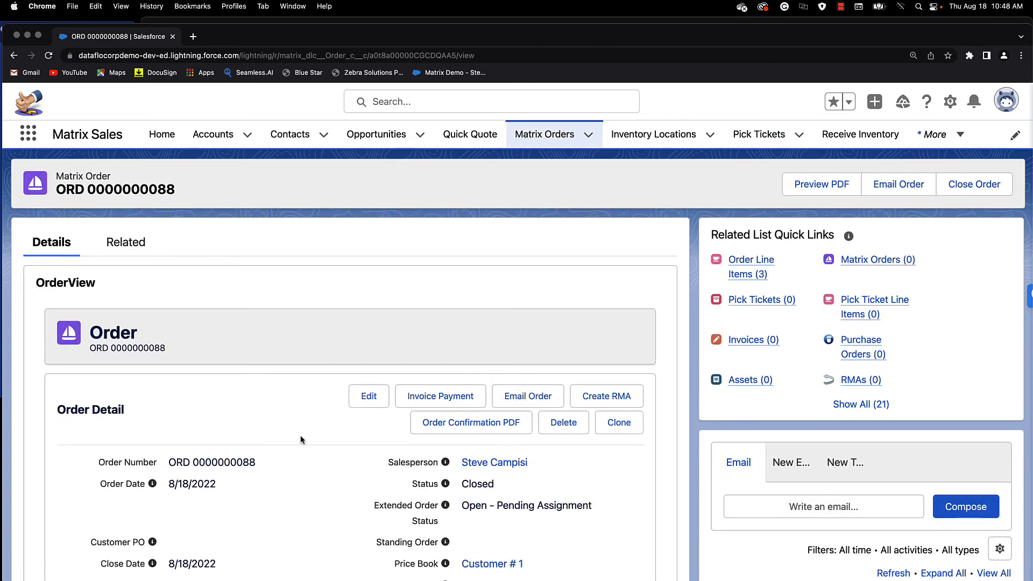
scroll(302, 440, "down", 2)
scroll(301, 440, "down", 5)
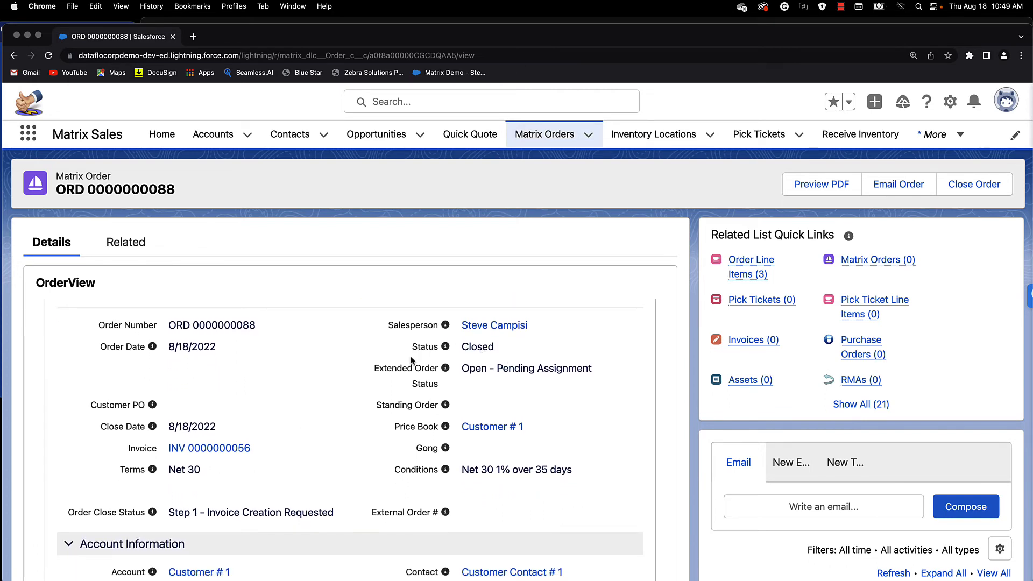
mouse_move(234, 450)
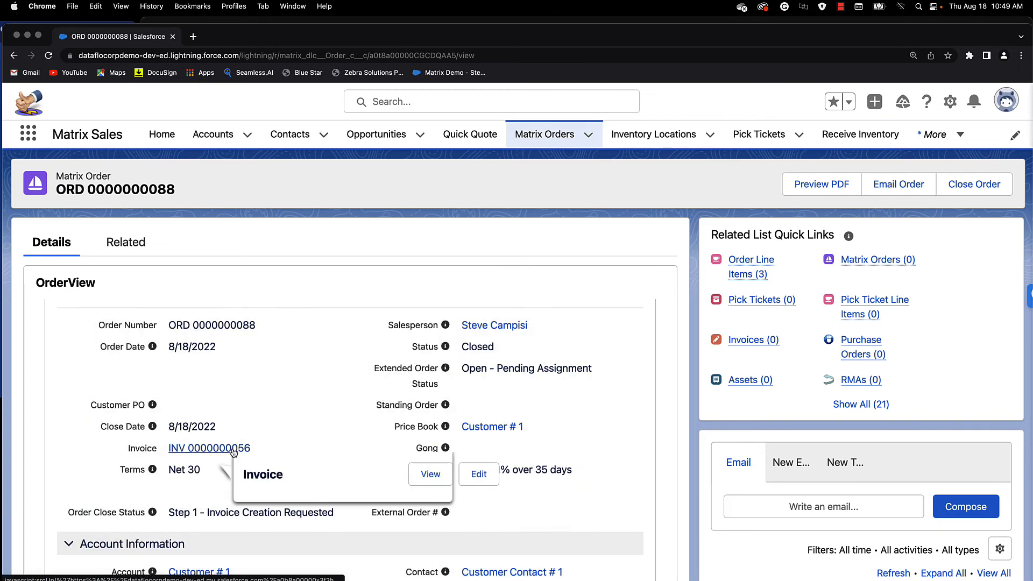
scroll(233, 451, "down", 5)
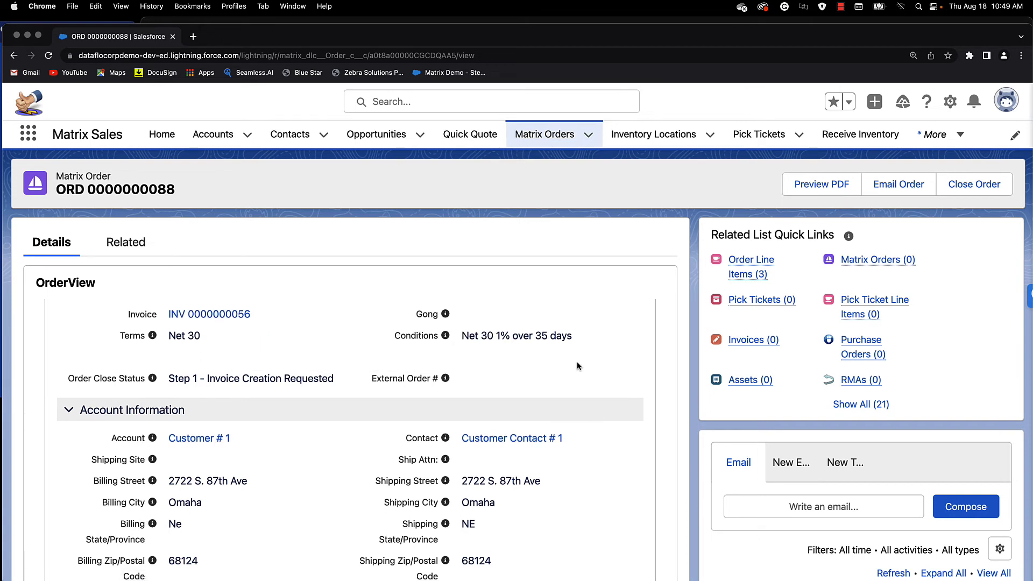
Step: Open Primary Inventory Location from the inventory locations and view the full list of its inventory levels
left_click(654, 134)
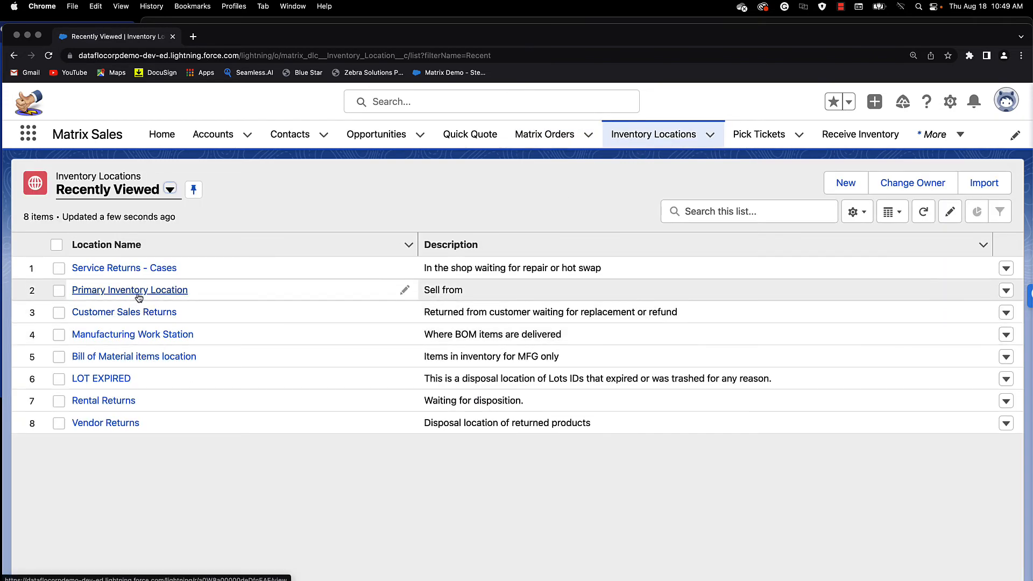
left_click(139, 291)
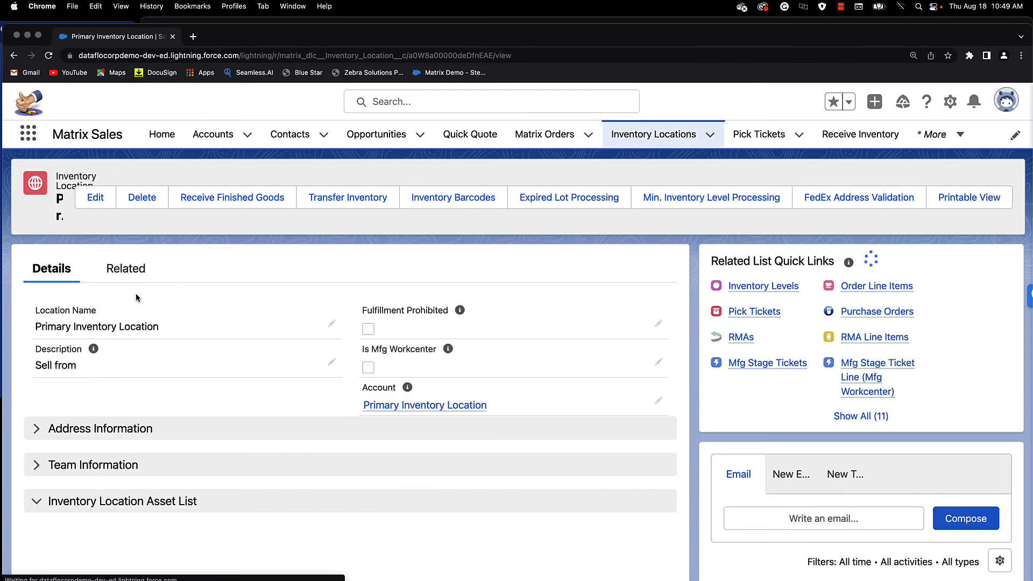
left_click(134, 277)
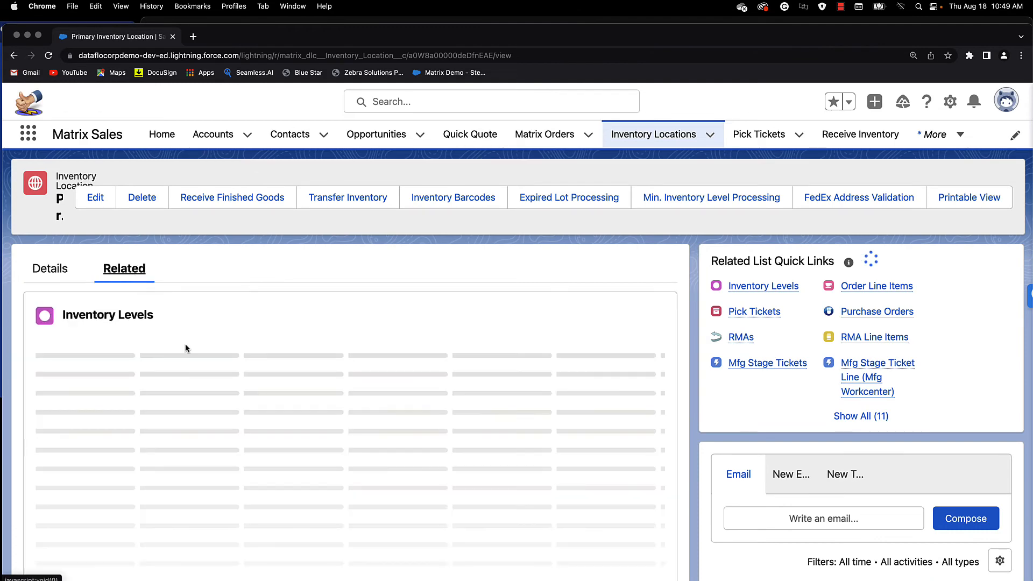
scroll(373, 490, "down", 3)
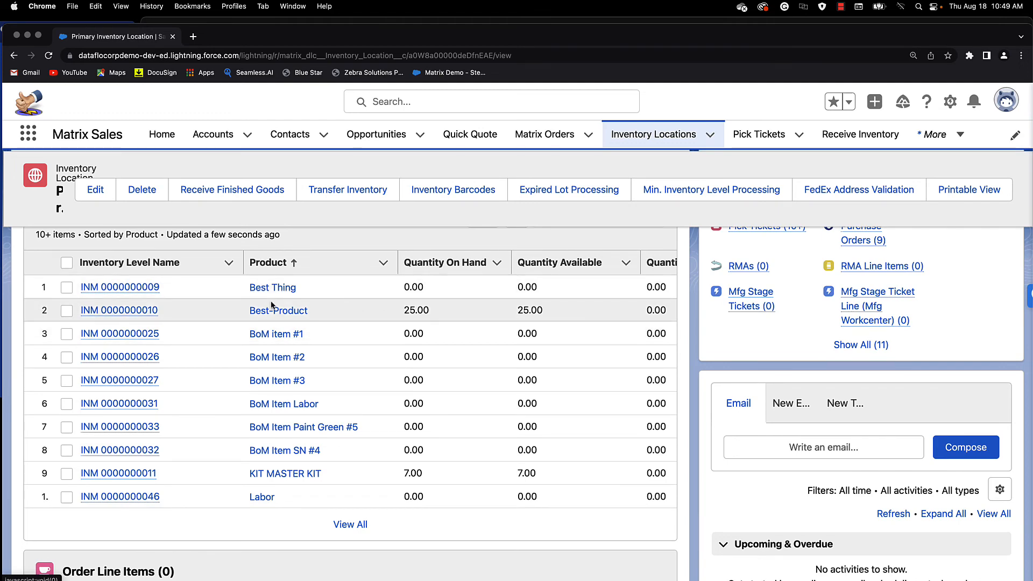
left_click(345, 514)
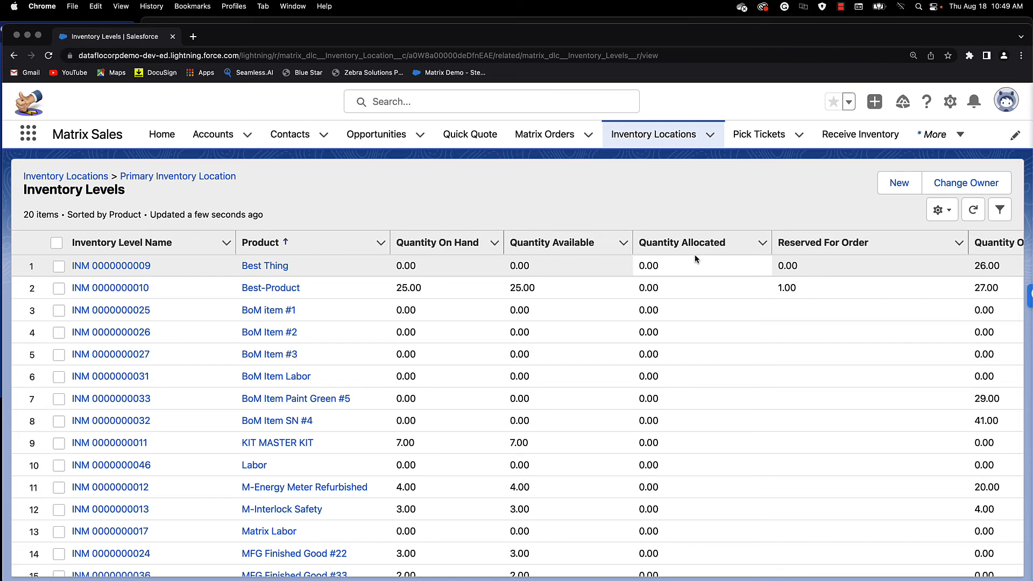
Step: Return to the Primary Inventory Location record and review the serialized products in its Inventory Location Asset List
left_click(154, 177)
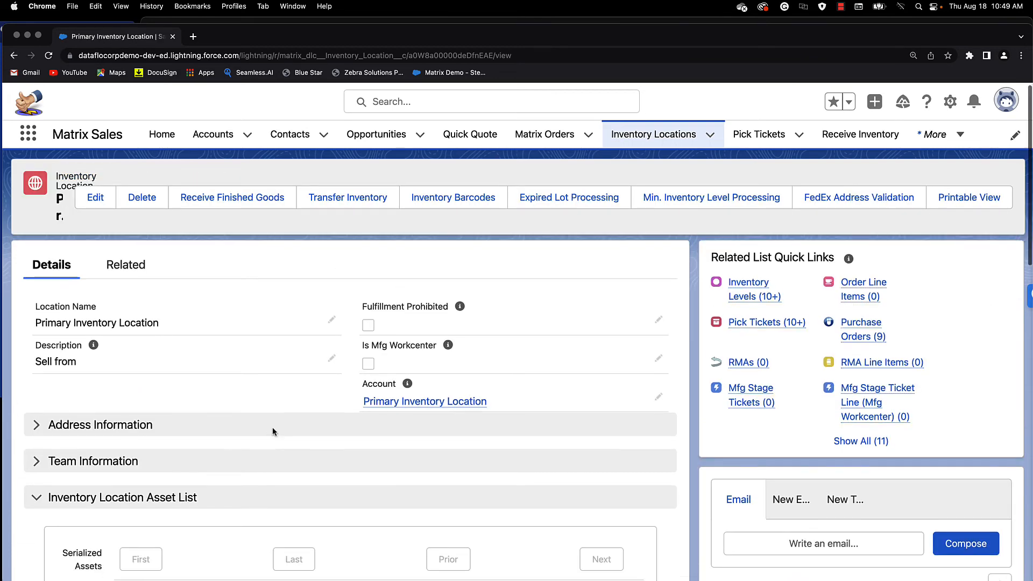
scroll(274, 433, "down", 5)
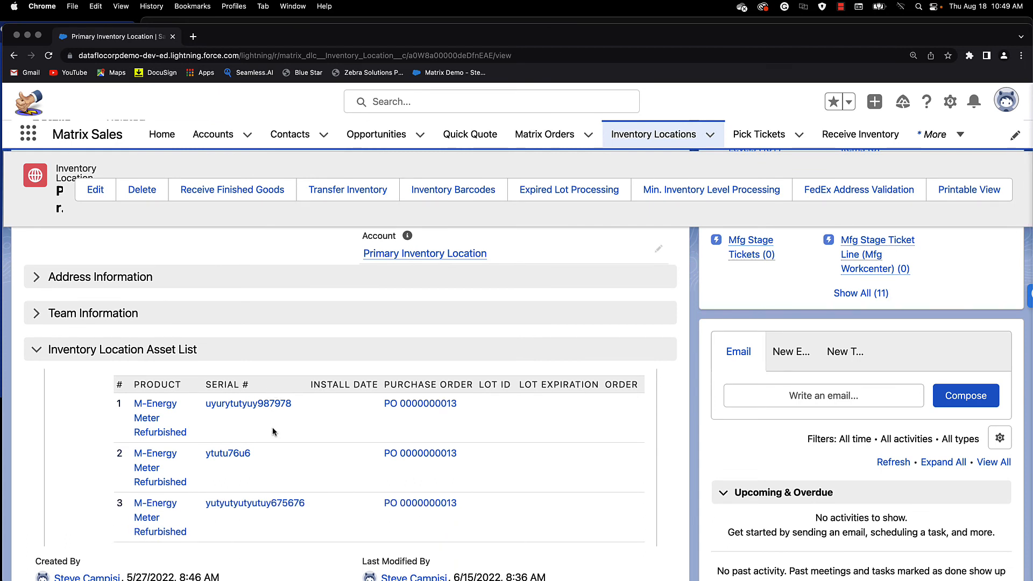
scroll(272, 427, "down", 3)
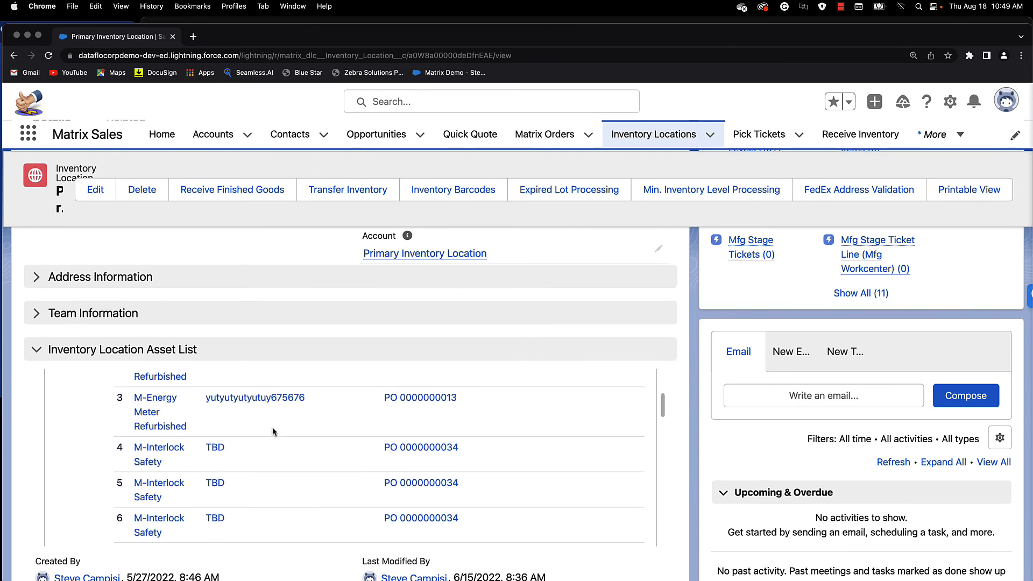
scroll(272, 431, "down", 2)
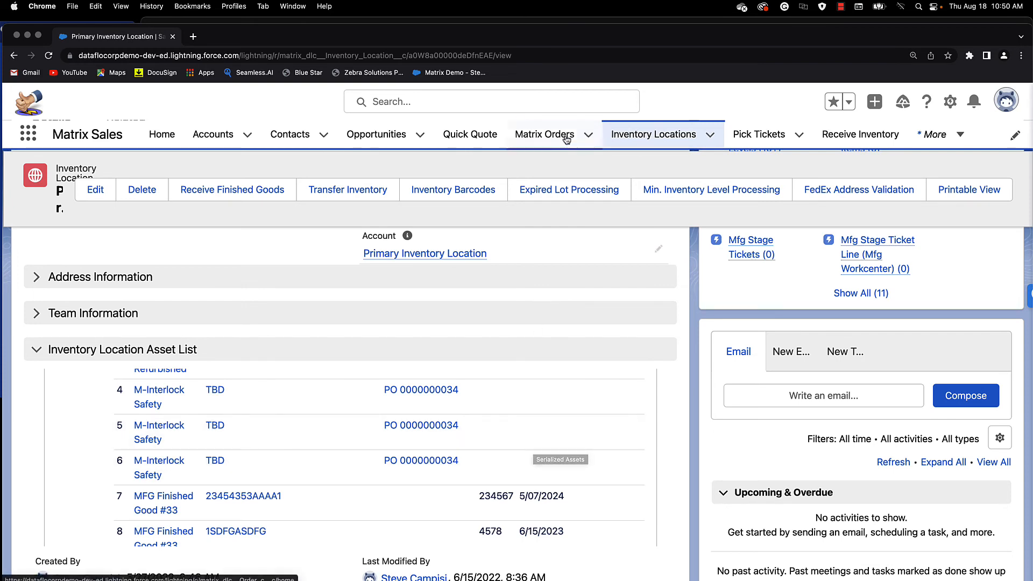
Step: Reopen the Customer # 1 order from Matrix Orders and check its related pick tickets and order close status
left_click(548, 139)
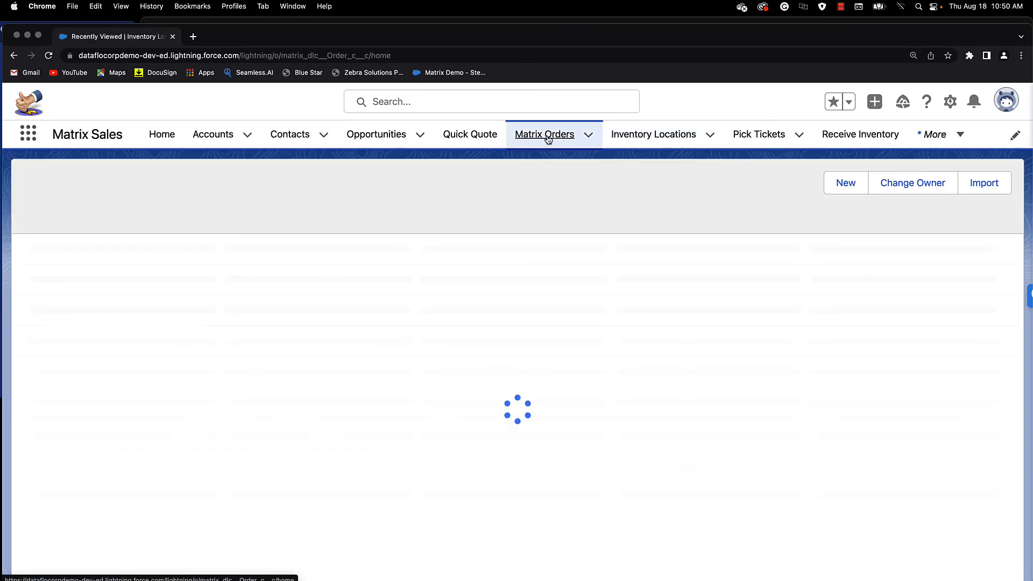
left_click(145, 271)
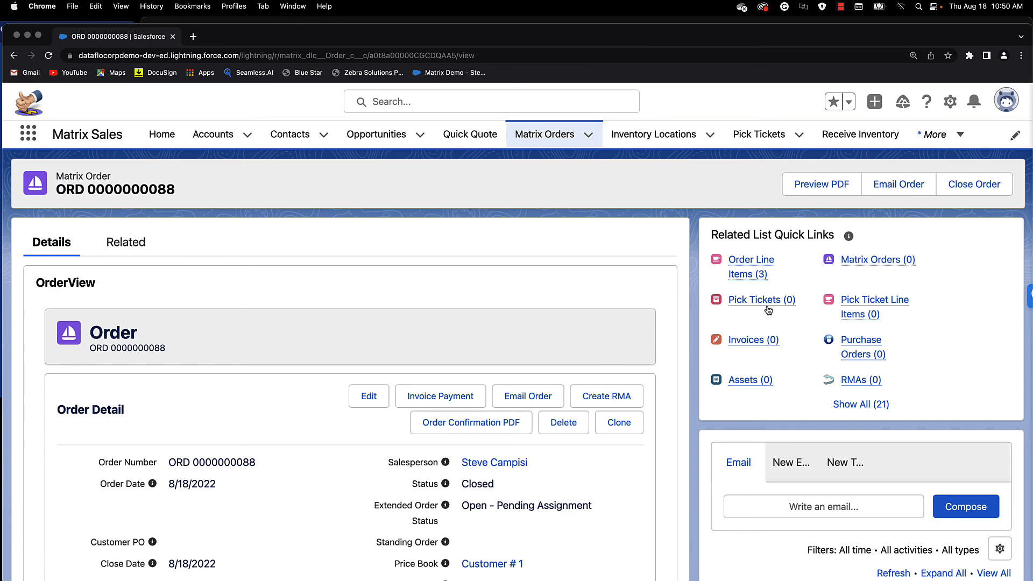
mouse_move(764, 304)
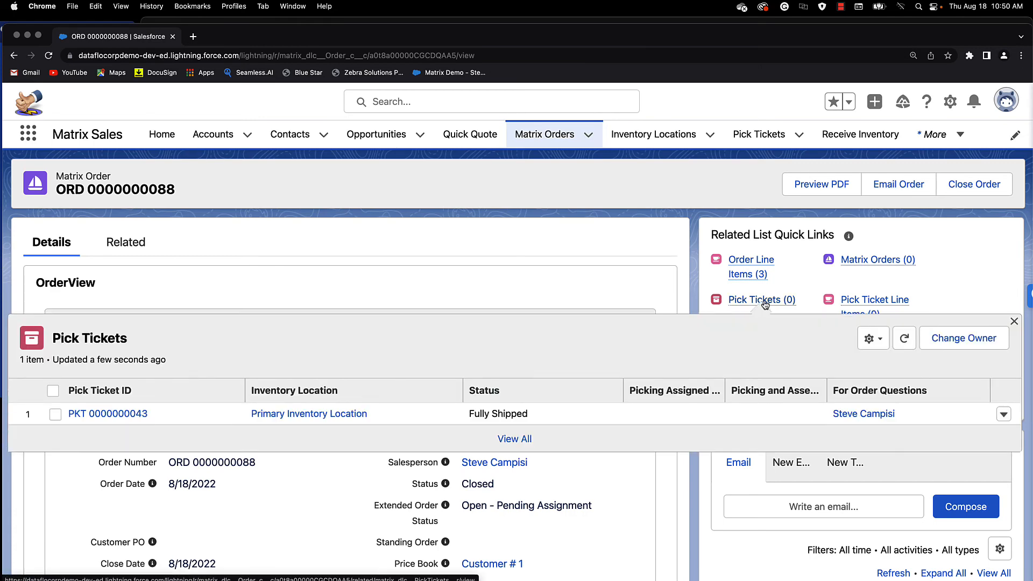
mouse_move(848, 344)
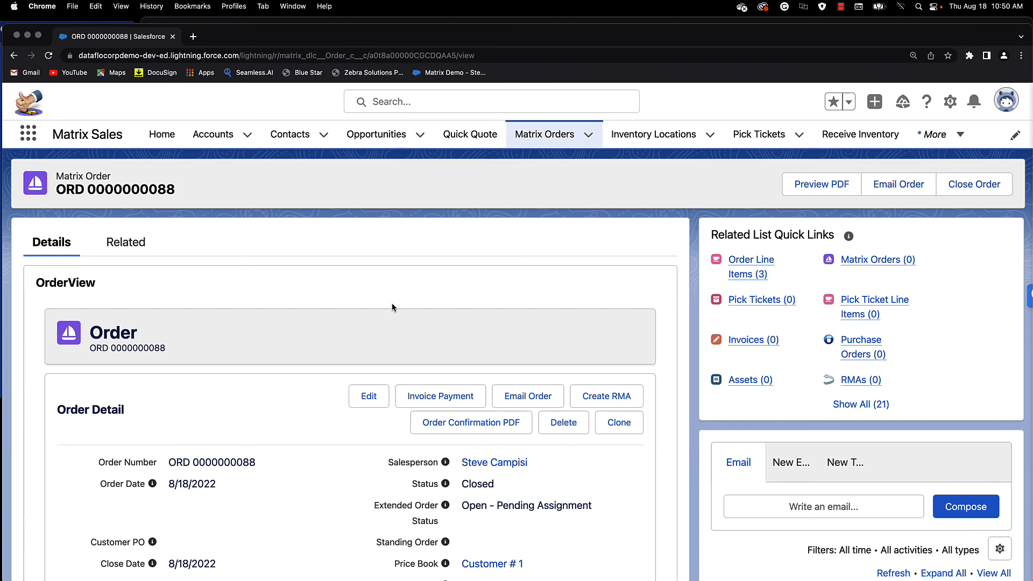
scroll(391, 302, "down", 3)
scroll(392, 306, "down", 5)
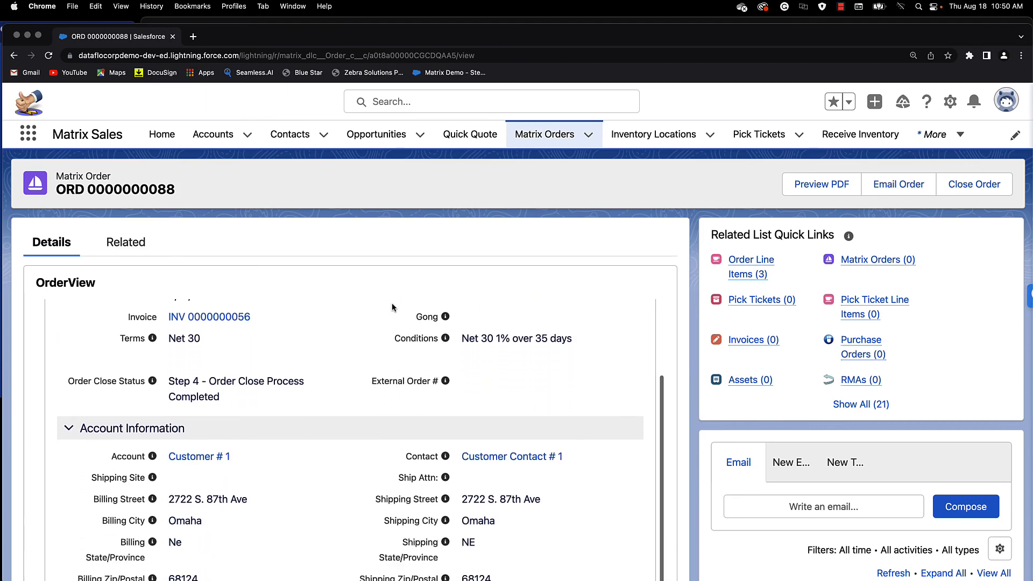
Step: Open the order's Customer # 1 account and find M-Interlock Safety serial 123456wertyuiklkjhgfdr5678 in the Account Asset List
left_click(218, 373)
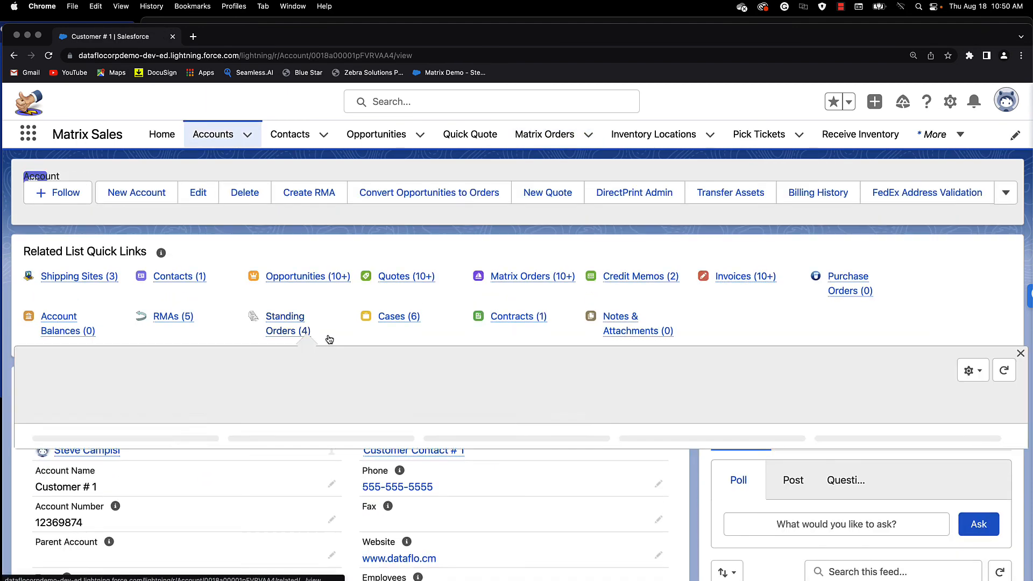
scroll(300, 385, "down", 5)
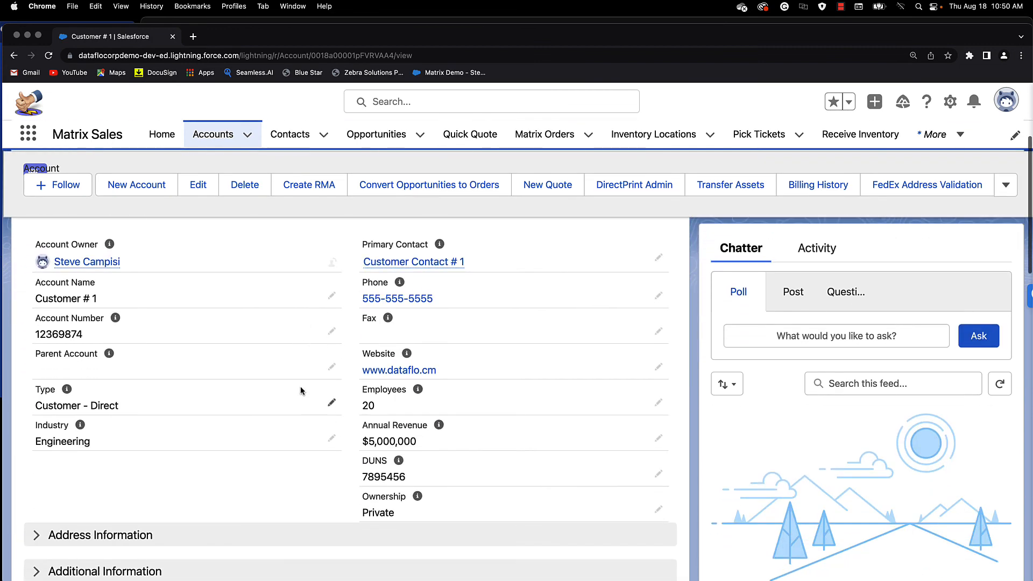
scroll(302, 391, "down", 8)
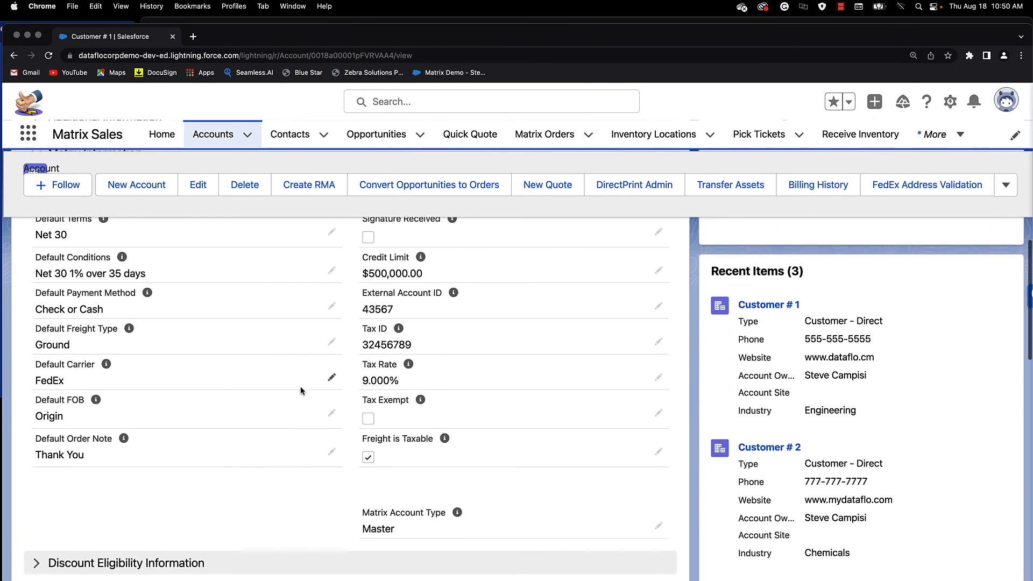
scroll(301, 390, "down", 8)
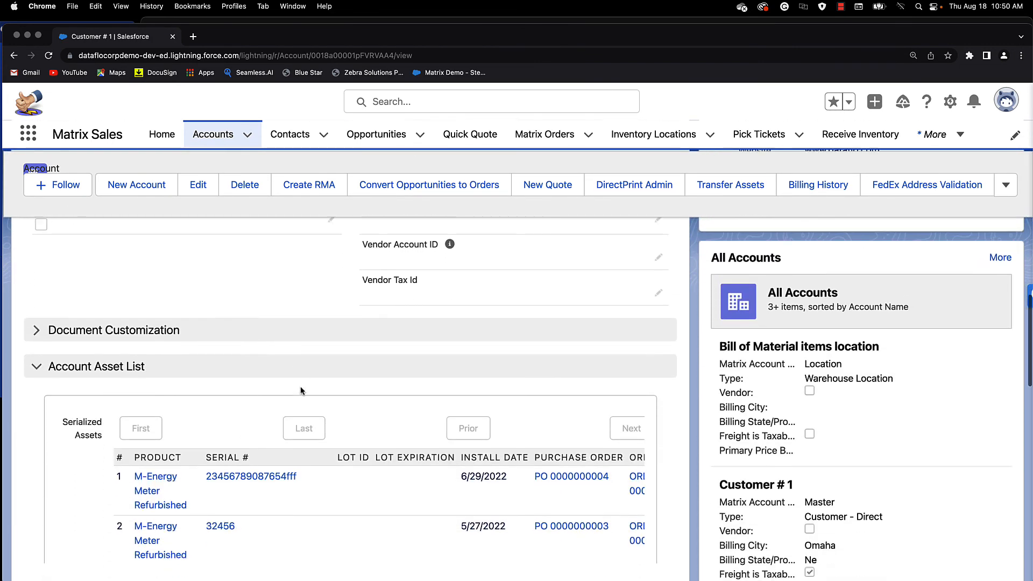
scroll(300, 386, "down", 4)
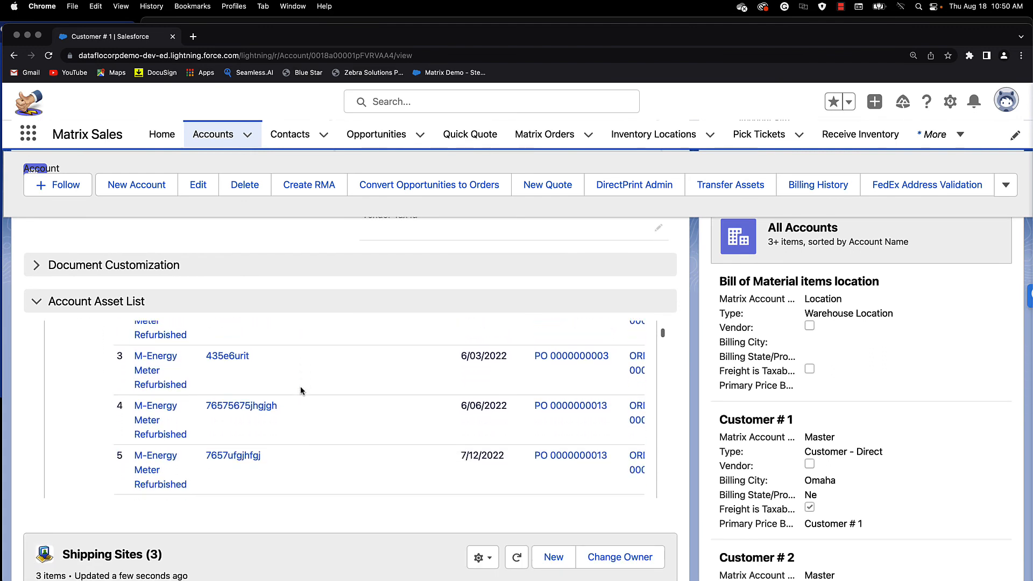
scroll(300, 390, "down", 5)
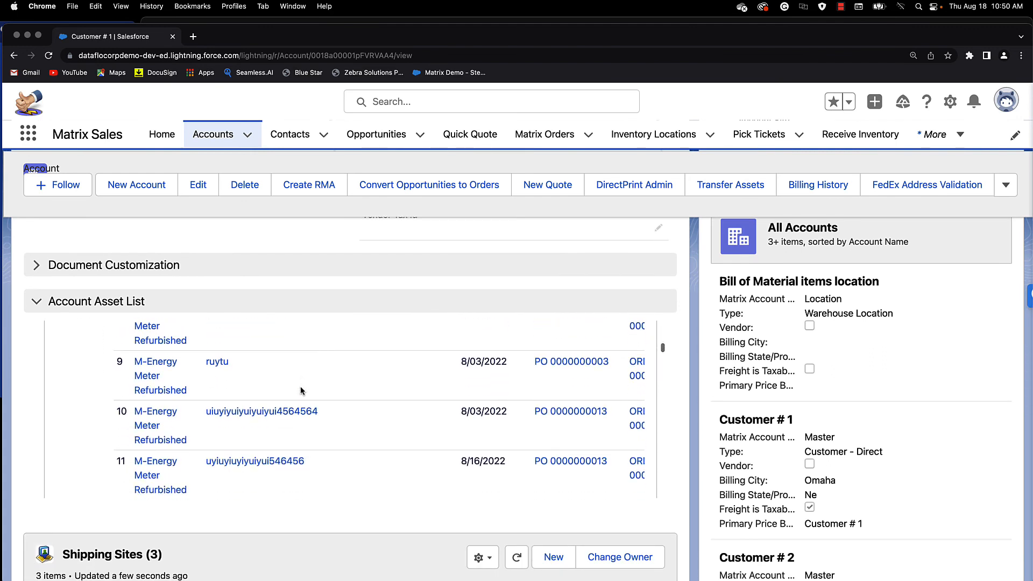
scroll(300, 390, "down", 1)
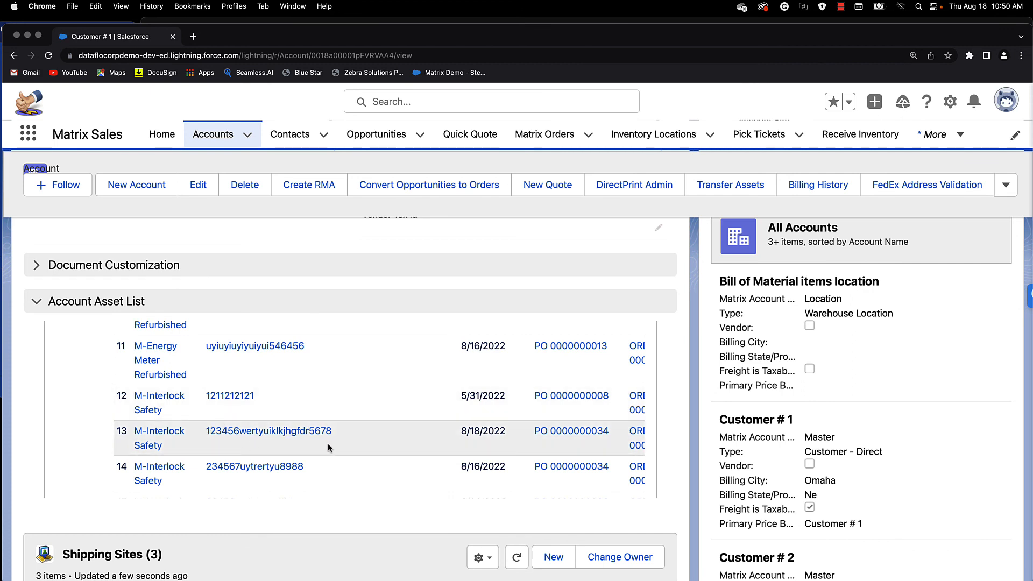
Step: Check the purchase order and order linked to that M-Interlock Safety asset, and collapse the Account Asset List
scroll(475, 441, "right", 6)
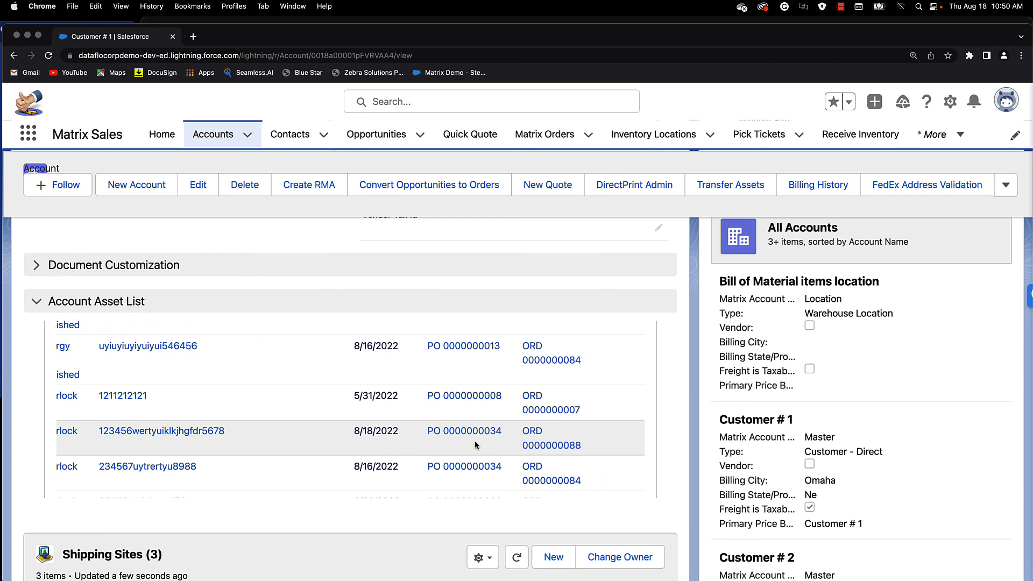
scroll(476, 444, "right", 3)
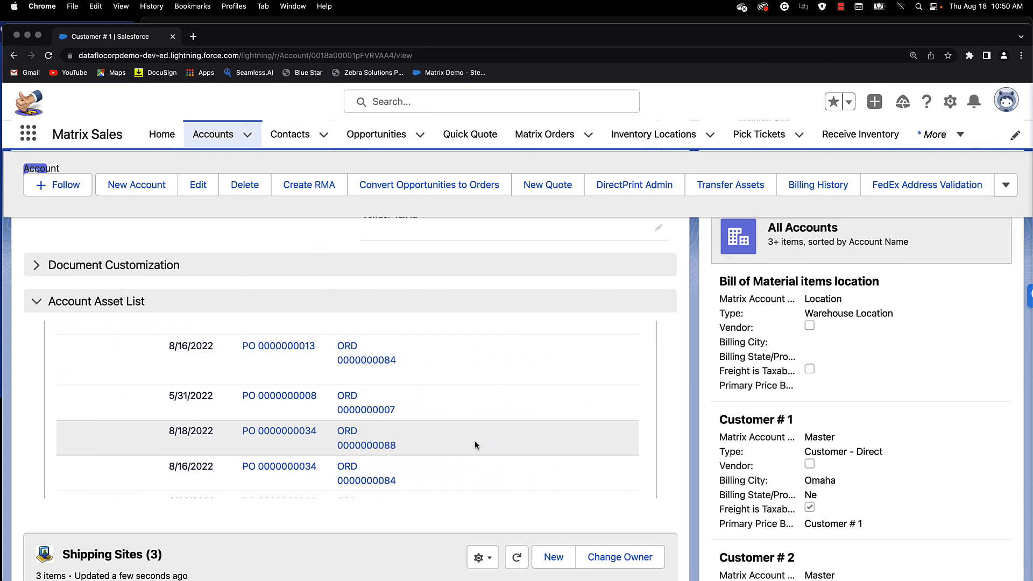
scroll(474, 440, "up", 10)
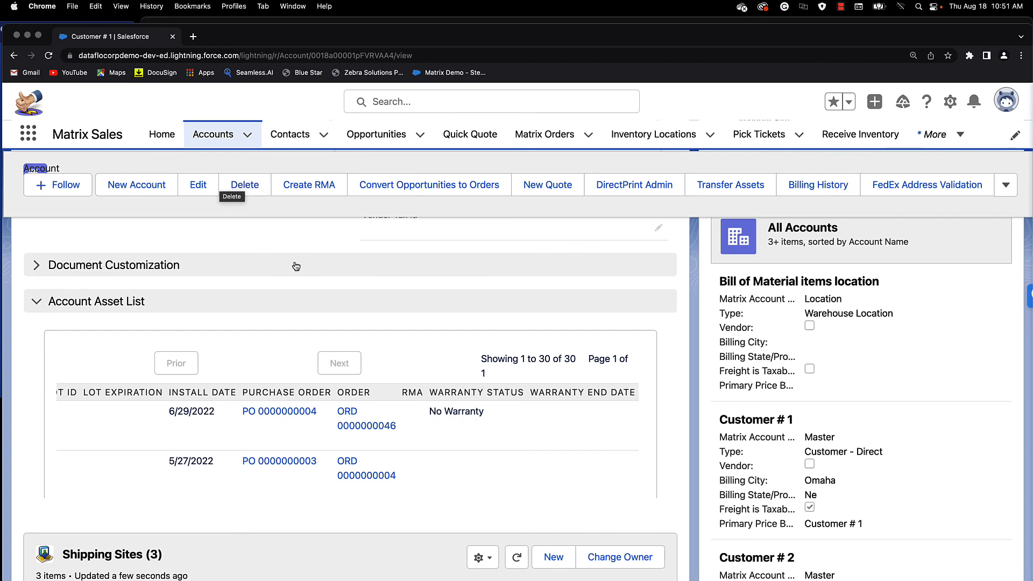
left_click(36, 304)
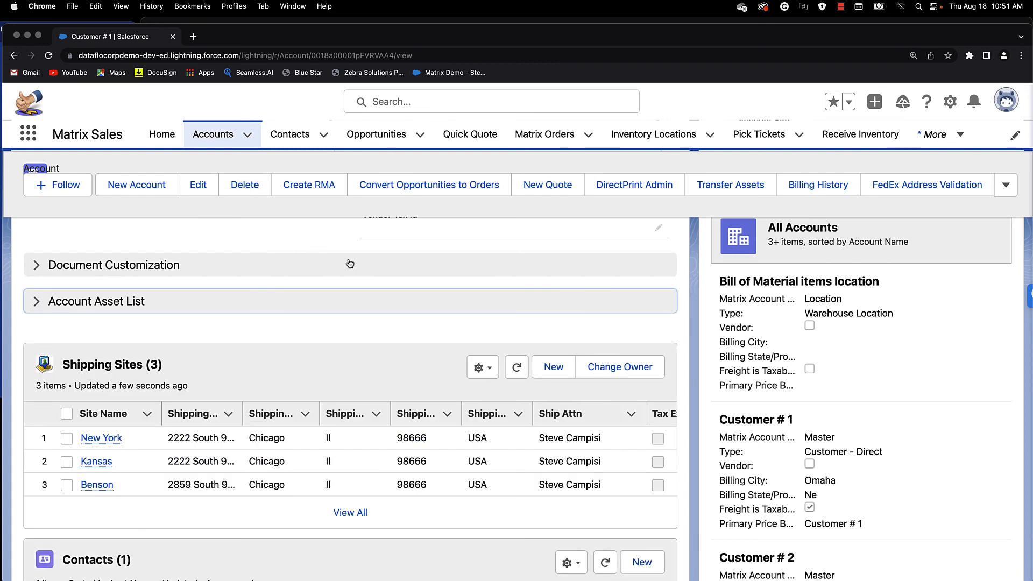